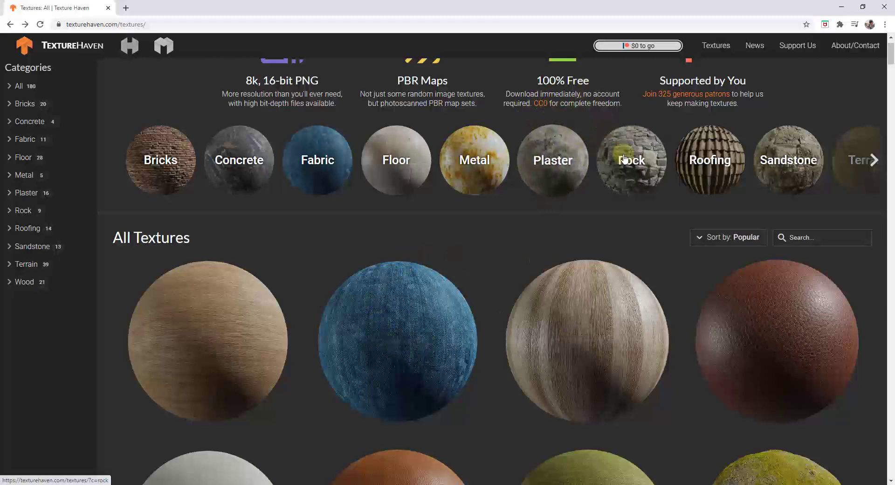
# Look through the Texture Haven texture listings and the kitchen_wood_4k image maps in the downloaded material folder.
pyautogui.scroll(-1, 620, 149)
pyautogui.scroll(2, 629, 198)
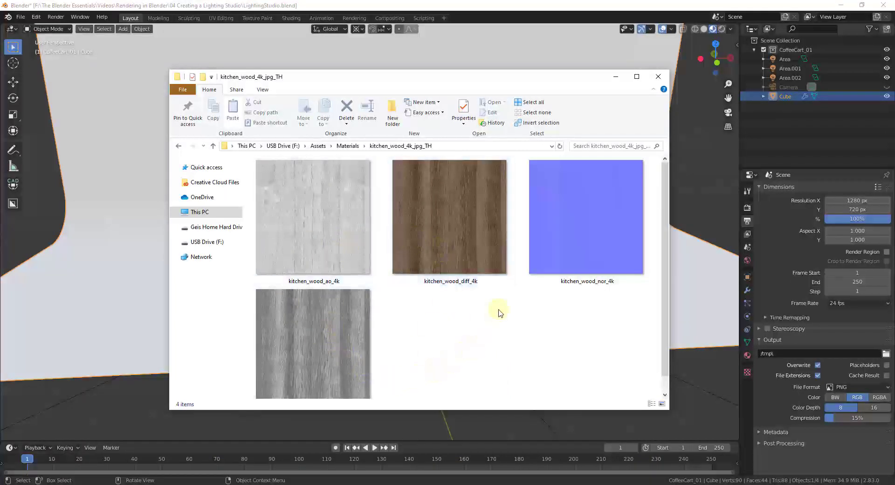
pyautogui.scroll(-1, 447, 325)
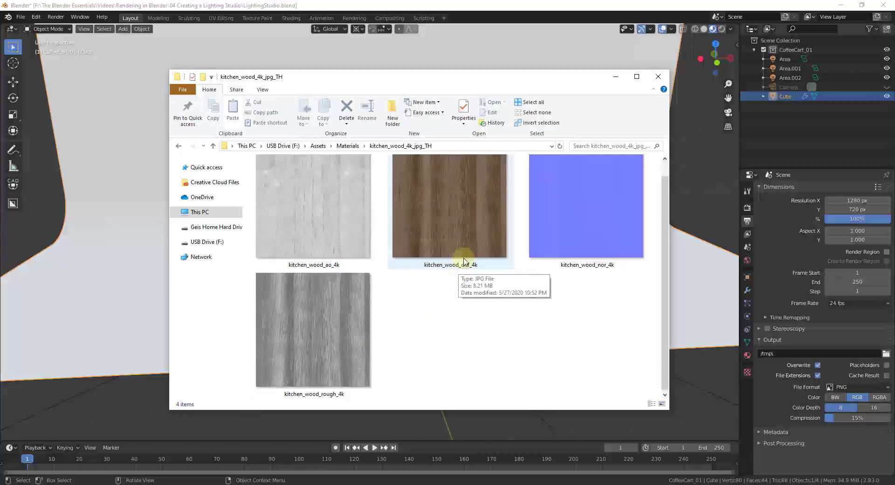
pyautogui.moveTo(426, 216)
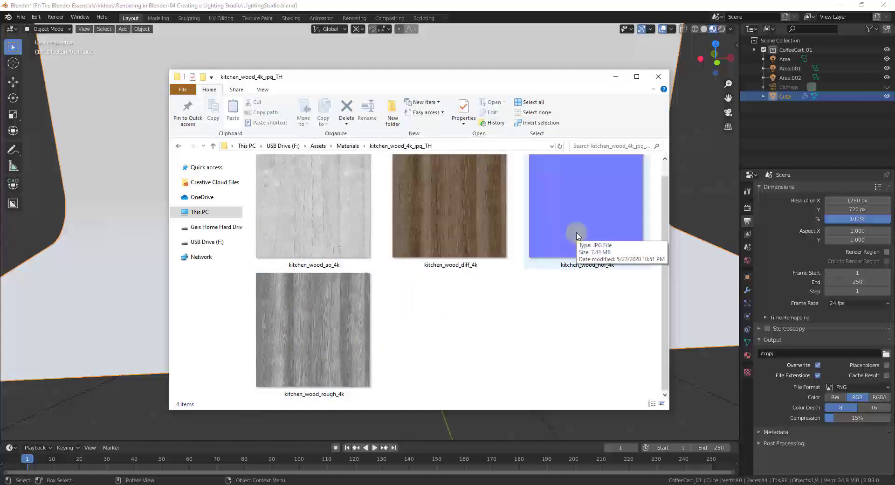
pyautogui.click(490, 242)
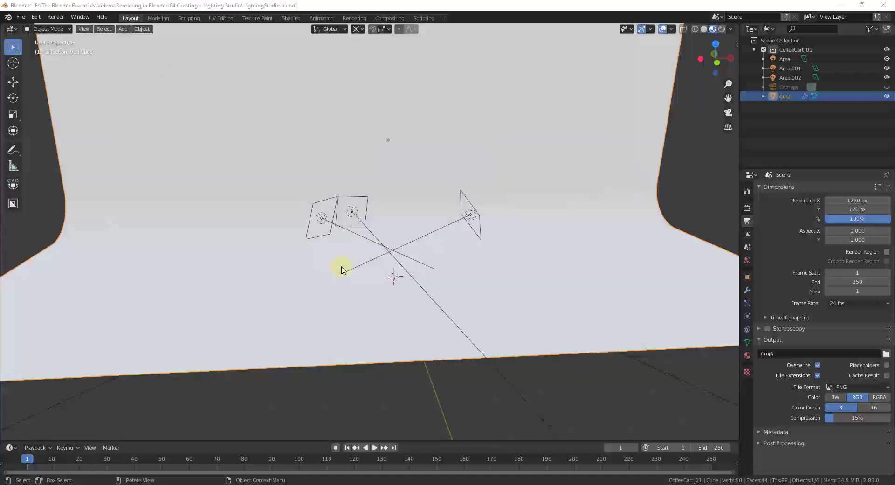
# Add a mesh plane at the centre of the studio and raise it about 0.15 m along Z above the floor.
pyautogui.moveTo(341, 269); pyautogui.dragTo(409, 304, button='middle')
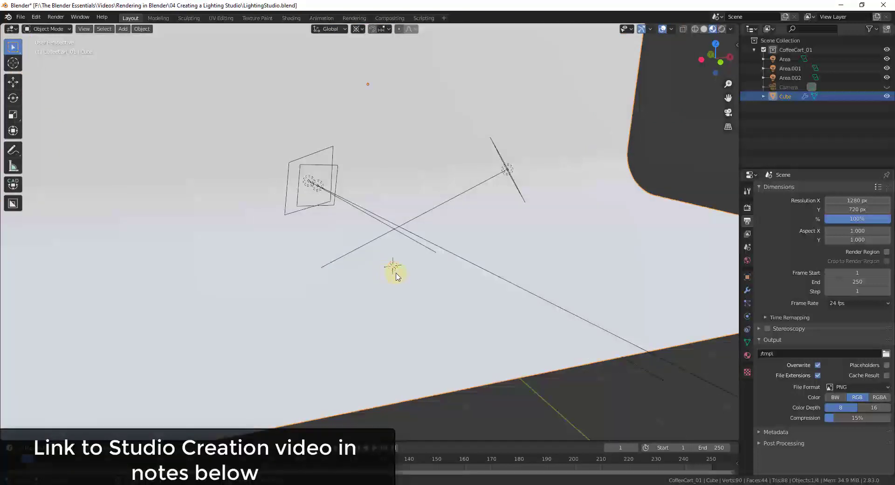
pyautogui.scroll(2, 393, 279)
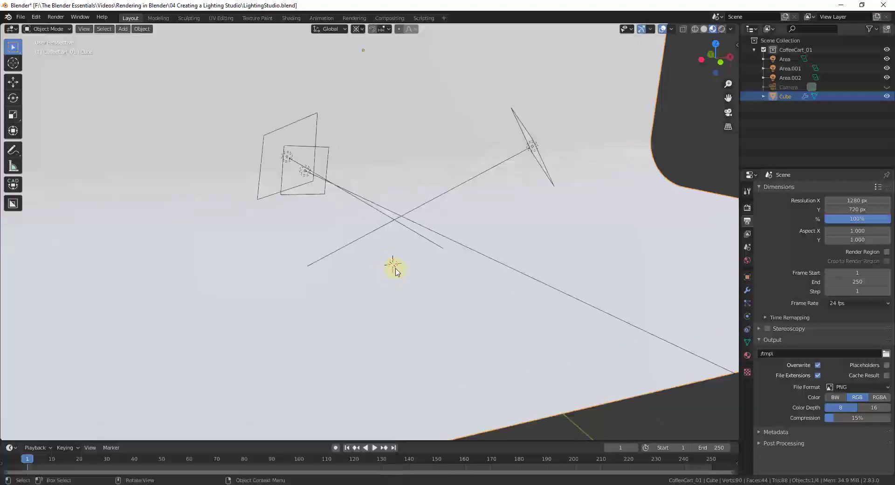
pyautogui.moveTo(399, 269); pyautogui.dragTo(409, 275, button='middle')
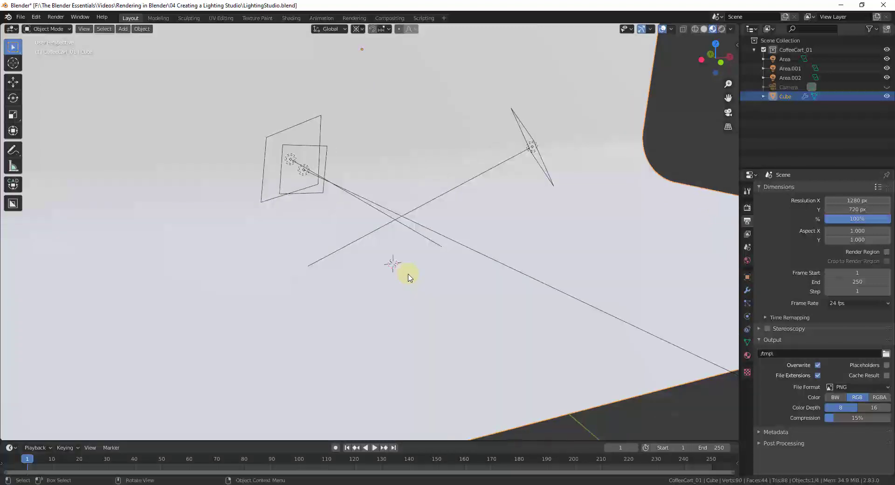
pyautogui.hotkey('shift', 'a')
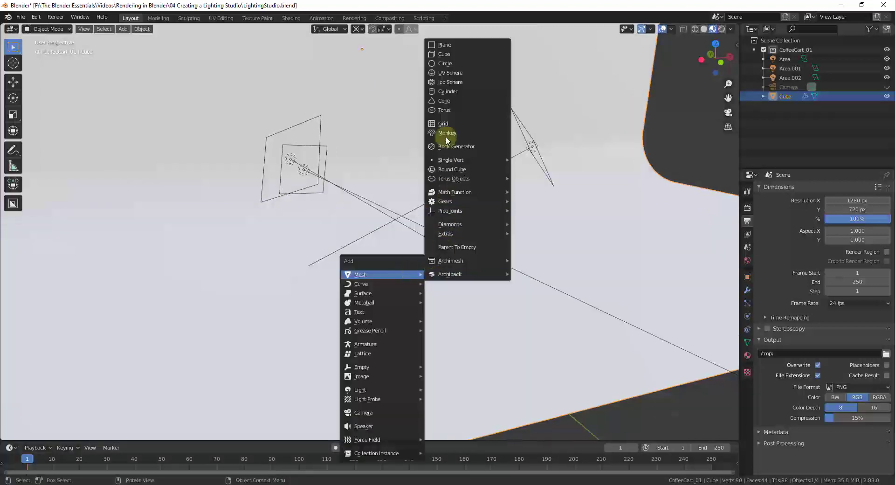
pyautogui.click(453, 45)
pyautogui.press('g')
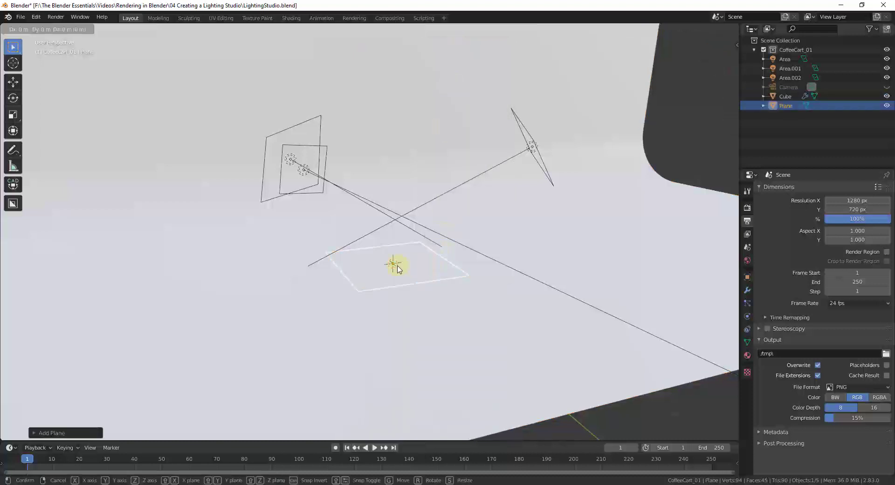
pyautogui.press('z')
pyautogui.click(401, 257)
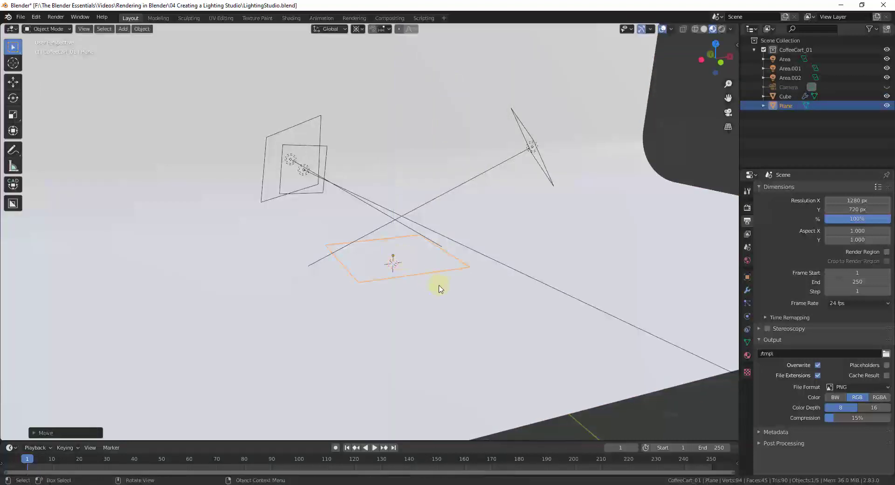
# Switch to the Shading workspace, hide the Transform sidebar and make the 3D viewport taller.
pyautogui.moveTo(437, 286)
pyautogui.mouseDown(button='middle')
pyautogui.moveTo(339, 180)
pyautogui.moveTo(377, 353)
pyautogui.moveTo(373, 274)
pyautogui.moveTo(401, 256)
pyautogui.mouseUp(button='middle')
pyautogui.click(291, 18)
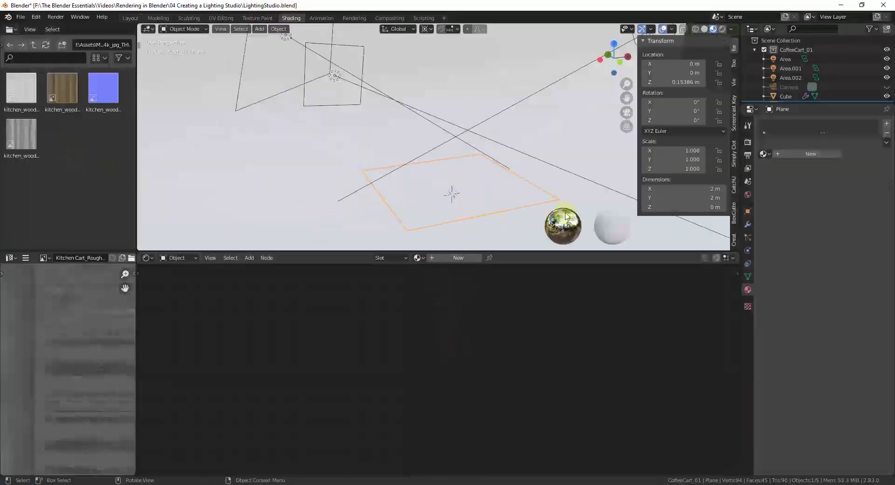
pyautogui.moveTo(560, 214); pyautogui.dragTo(495, 161, button='middle')
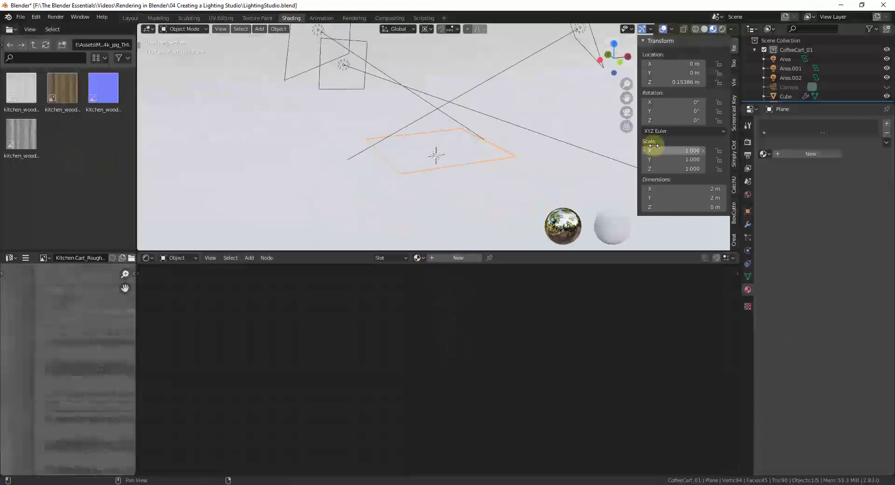
pyautogui.press('n')
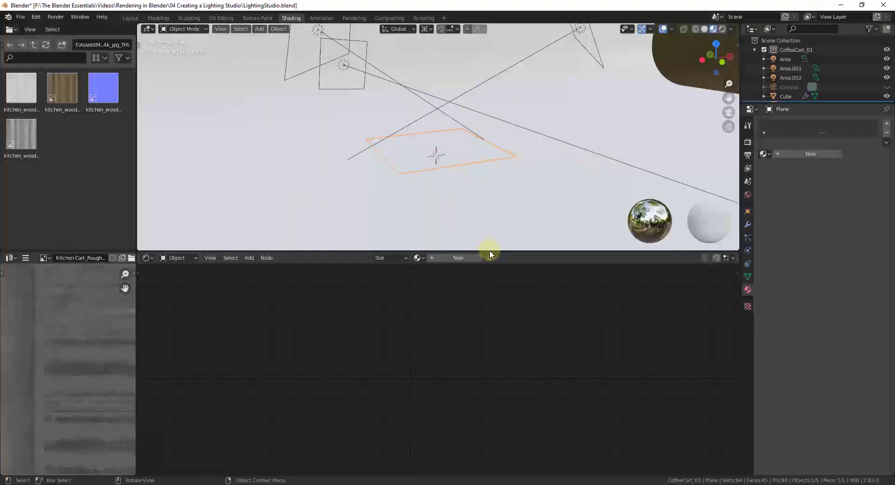
pyautogui.moveTo(489, 252); pyautogui.dragTo(492, 302)
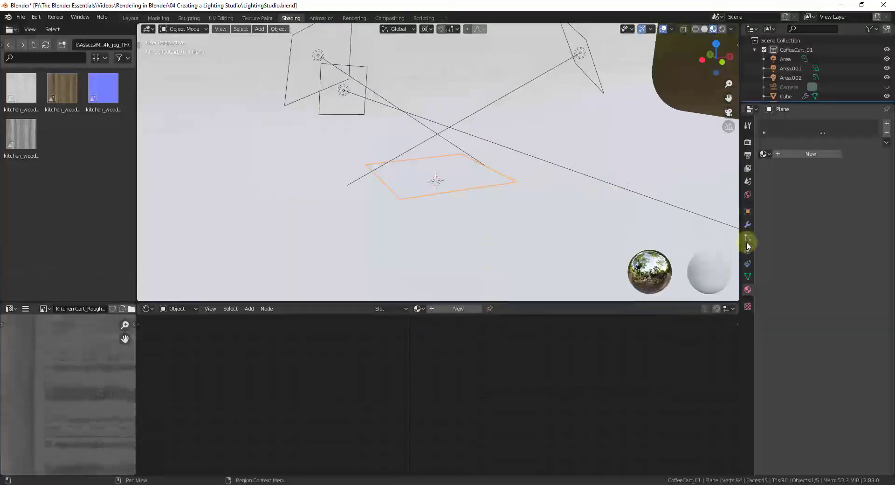
# Create a new material on the plane.
pyautogui.click(424, 188)
pyautogui.click(425, 185)
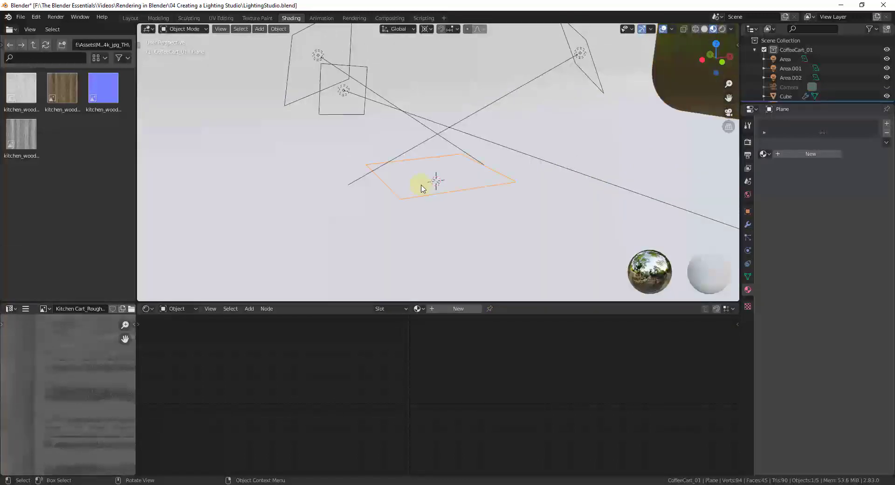
pyautogui.moveTo(425, 185); pyautogui.dragTo(535, 202, button='middle')
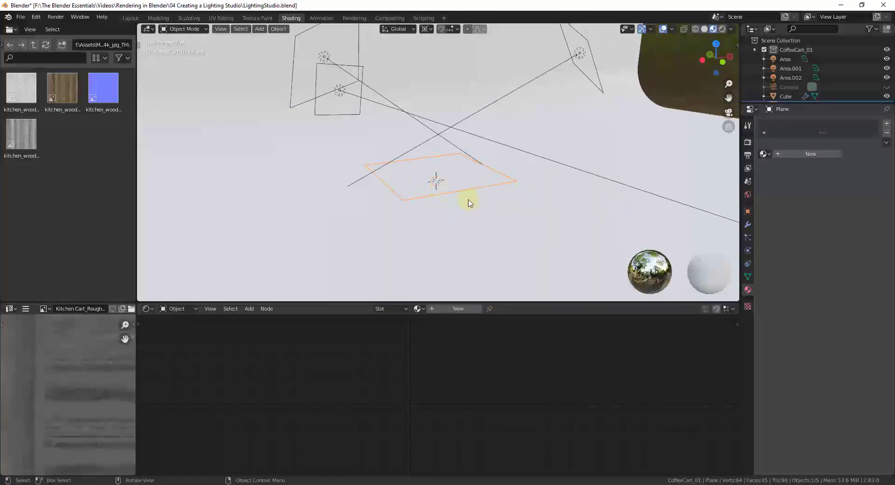
pyautogui.click(452, 308)
pyautogui.scroll(4, 433, 342)
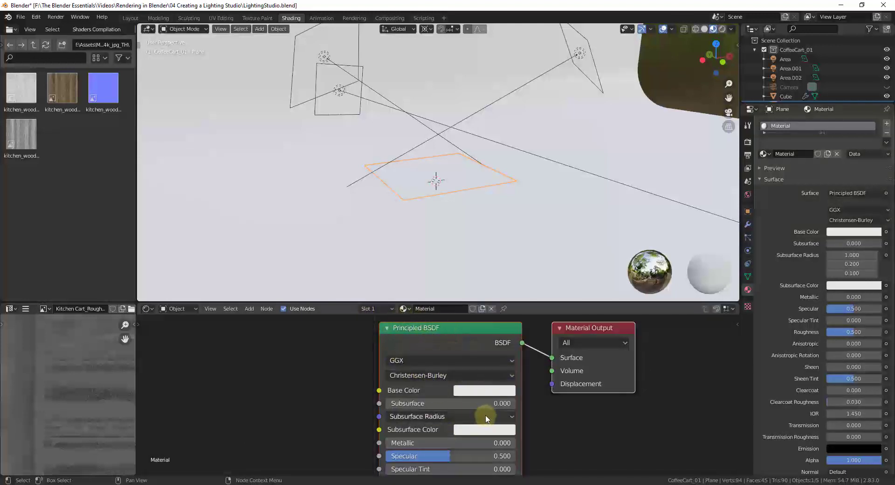
# Spread out the shader nodes by moving Material Output farther right and Principled BSDF upward.
pyautogui.scroll(-5, 517, 401)
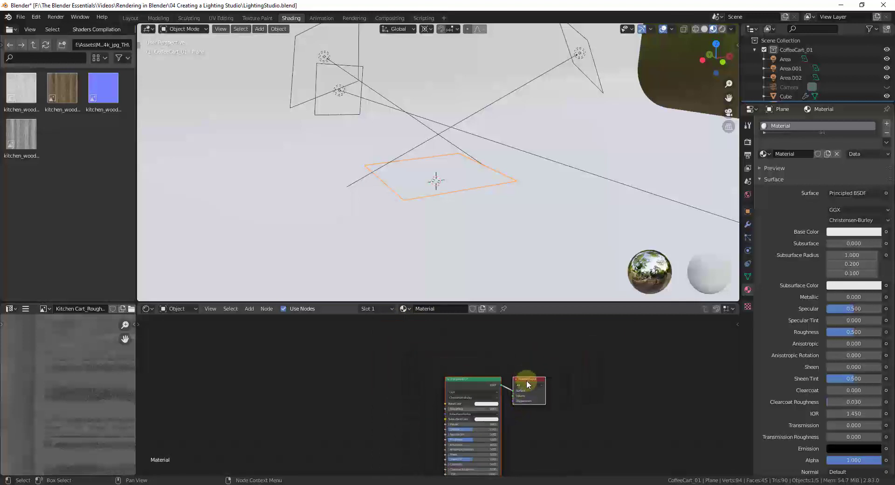
pyautogui.press('g')
pyautogui.rightClick(512, 377)
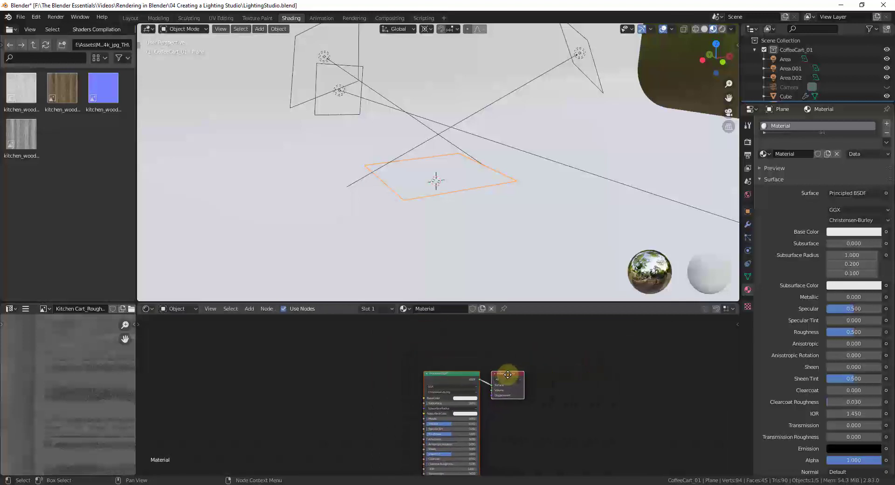
pyautogui.moveTo(505, 375); pyautogui.dragTo(596, 375)
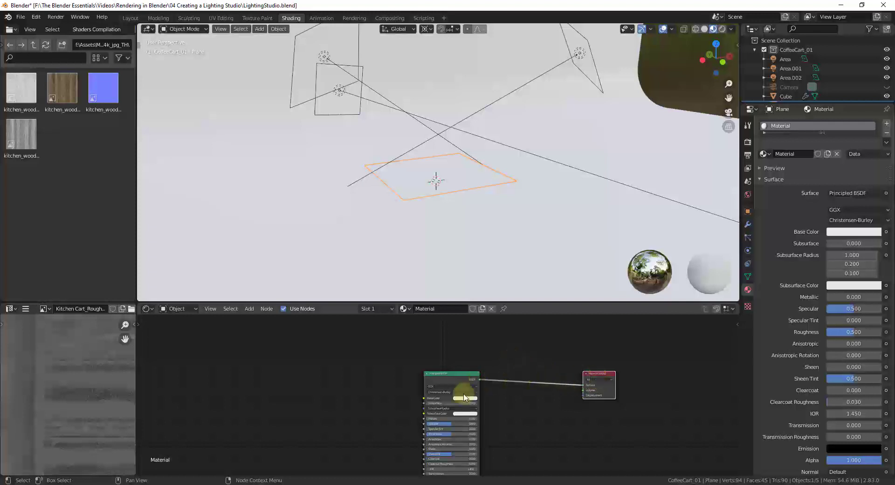
pyautogui.moveTo(459, 376); pyautogui.dragTo(482, 331)
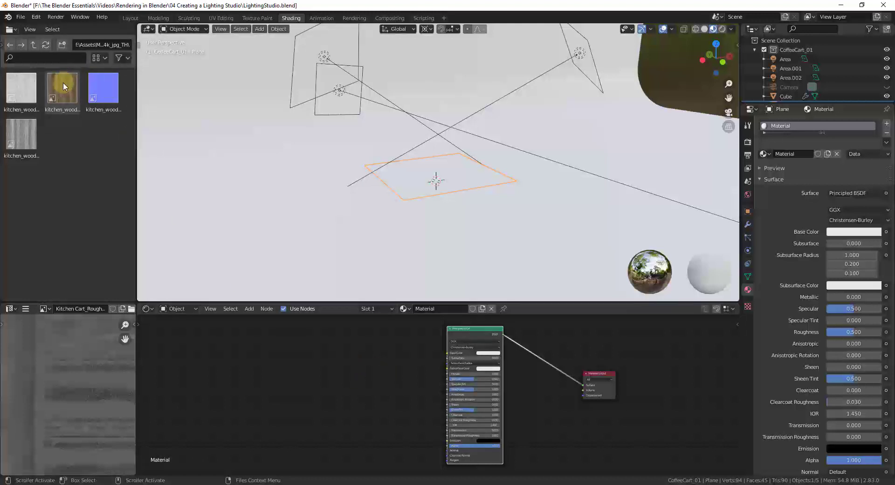
# Add the kitchen_wood_diff_4k image as a texture node and connect its Color output to the Principled BSDF Base Color.
pyautogui.moveTo(63, 84); pyautogui.dragTo(292, 358)
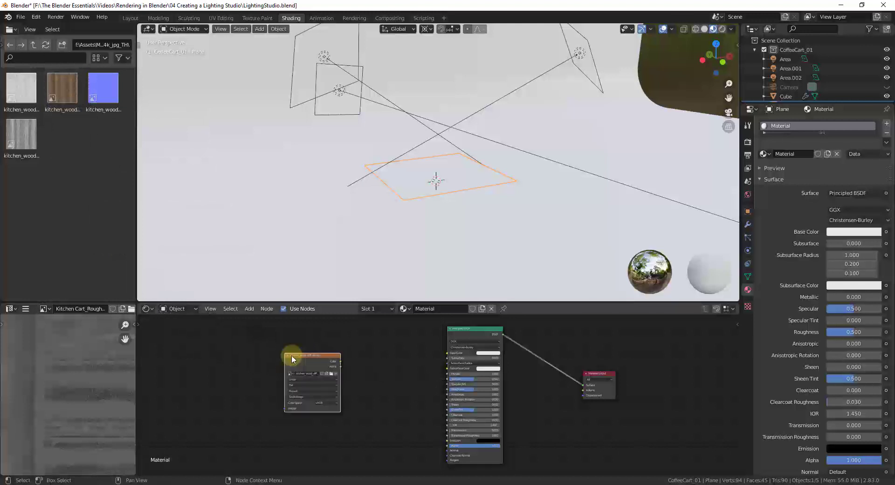
pyautogui.click(307, 353)
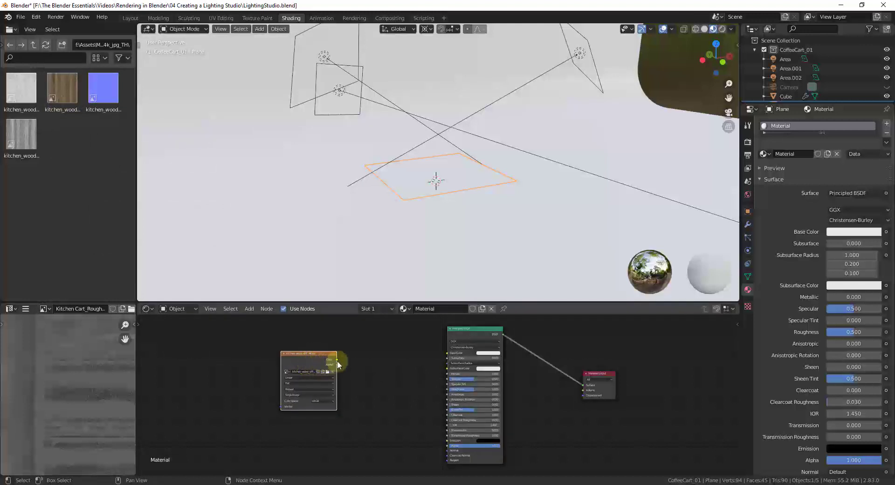
pyautogui.moveTo(337, 359); pyautogui.dragTo(449, 353)
pyautogui.scroll(2, 451, 354)
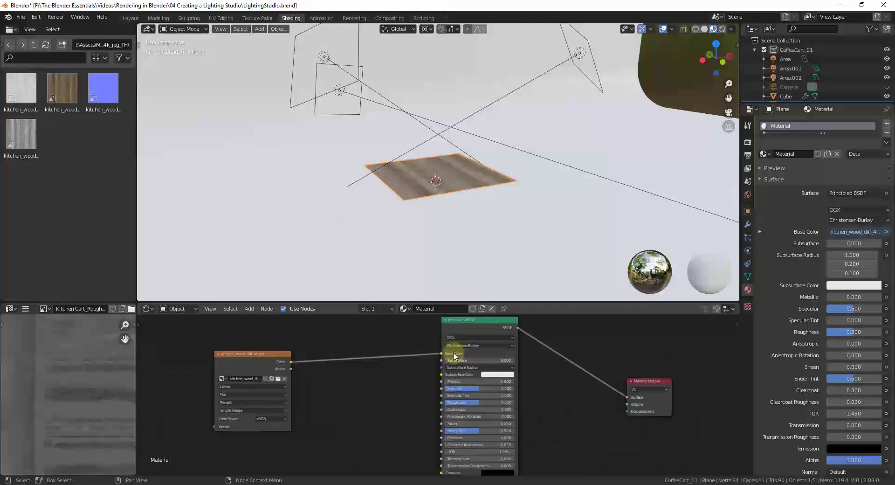
pyautogui.scroll(3, 468, 180)
pyautogui.moveTo(466, 186); pyautogui.dragTo(250, 234, button='middle')
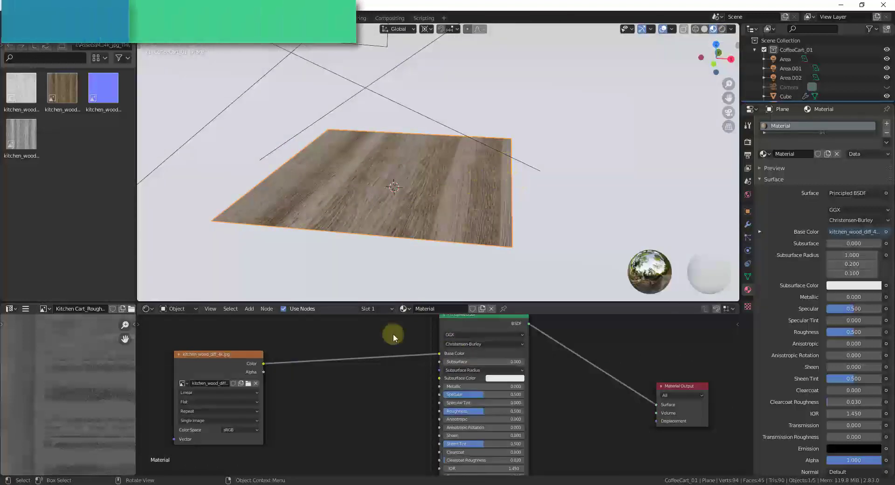
pyautogui.moveTo(475, 188); pyautogui.dragTo(456, 186, button='middle')
# Move the wood image texture node slightly upward and lengthen the material slot list.
pyautogui.moveTo(242, 336); pyautogui.dragTo(247, 324)
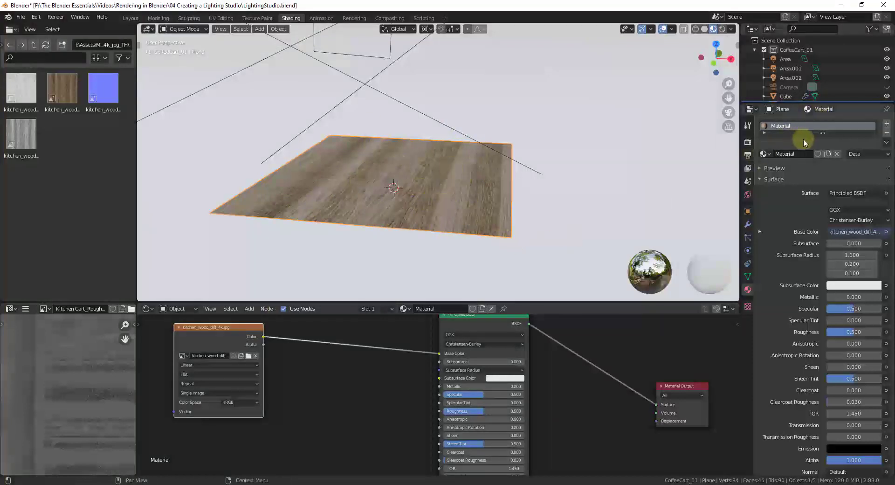
pyautogui.moveTo(814, 133); pyautogui.dragTo(814, 162)
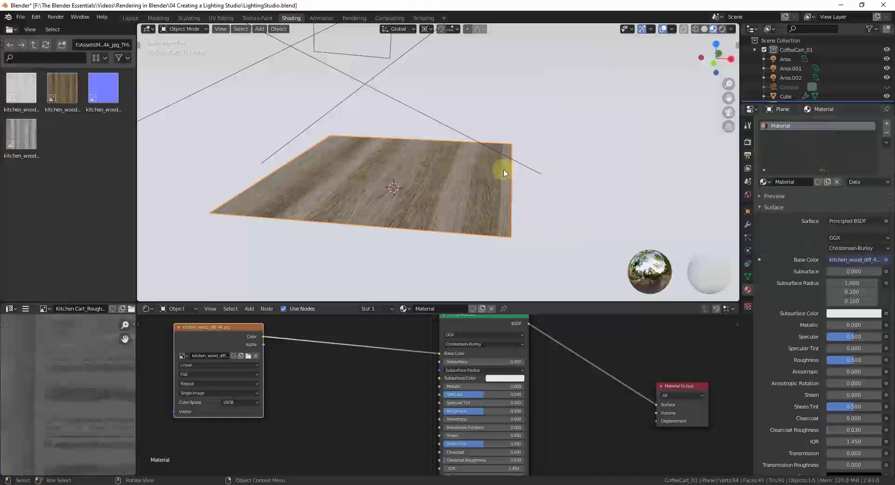
pyautogui.scroll(-2, 407, 405)
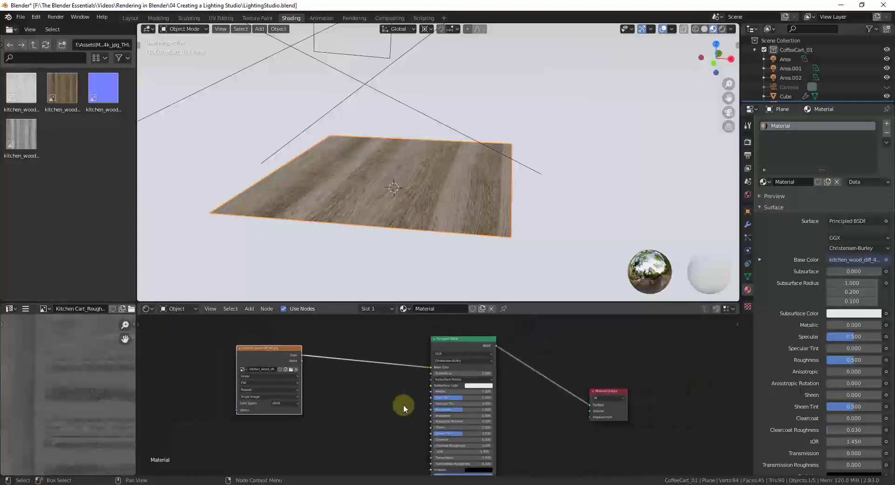
# Preview the wood plane up close in Rendered viewport shading and display the scene's render engine settings.
pyautogui.moveTo(429, 265); pyautogui.dragTo(347, 260, button='middle')
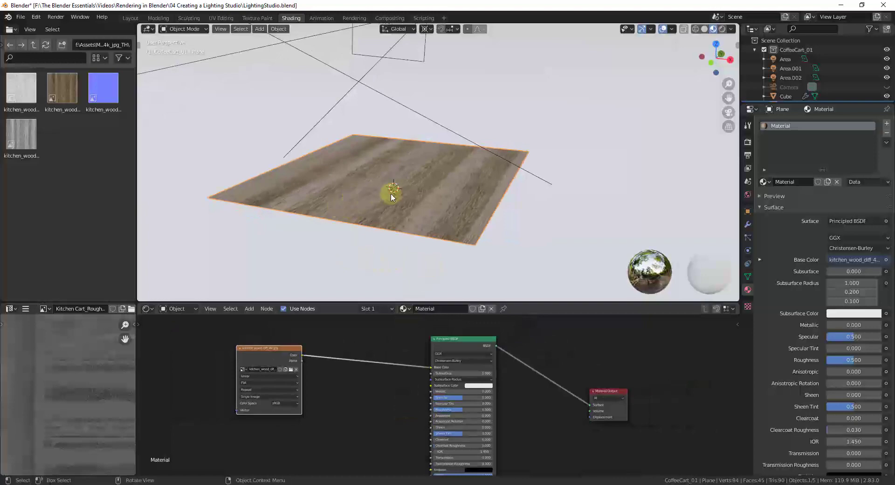
pyautogui.scroll(-3, 559, 155)
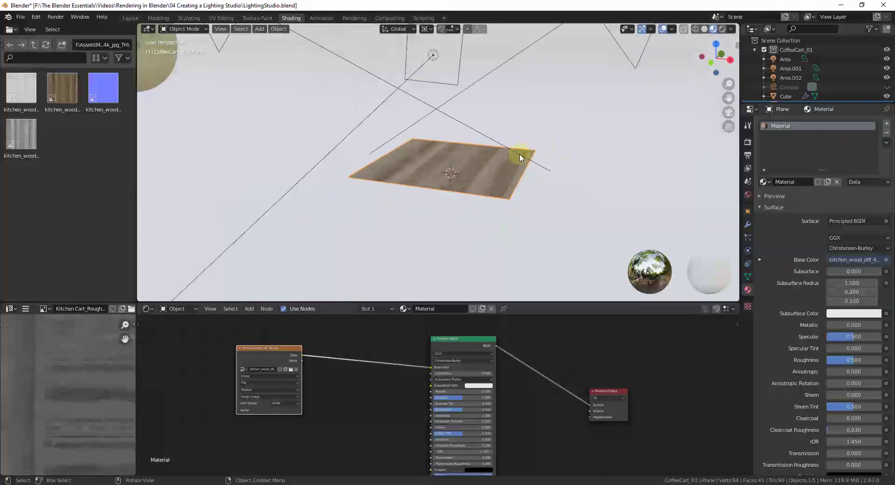
pyautogui.click(722, 29)
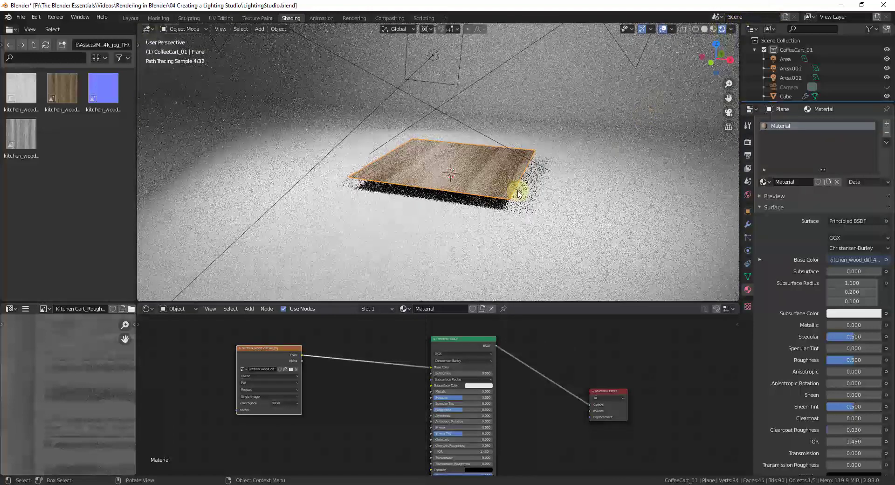
pyautogui.scroll(2, 469, 182)
pyautogui.scroll(5, 470, 180)
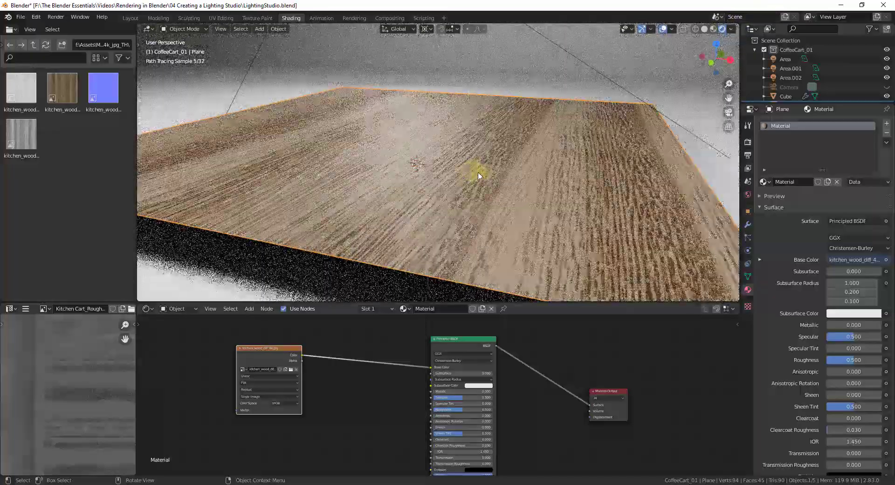
pyautogui.scroll(-4, 487, 178)
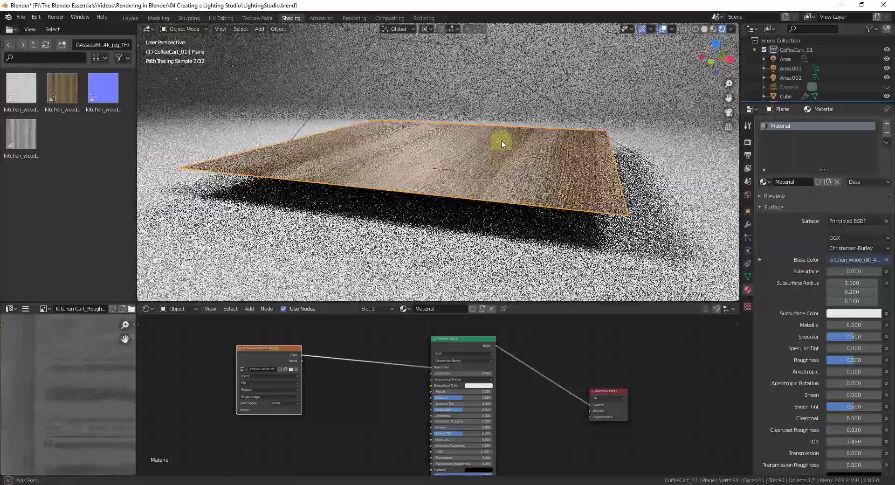
pyautogui.scroll(3, 480, 177)
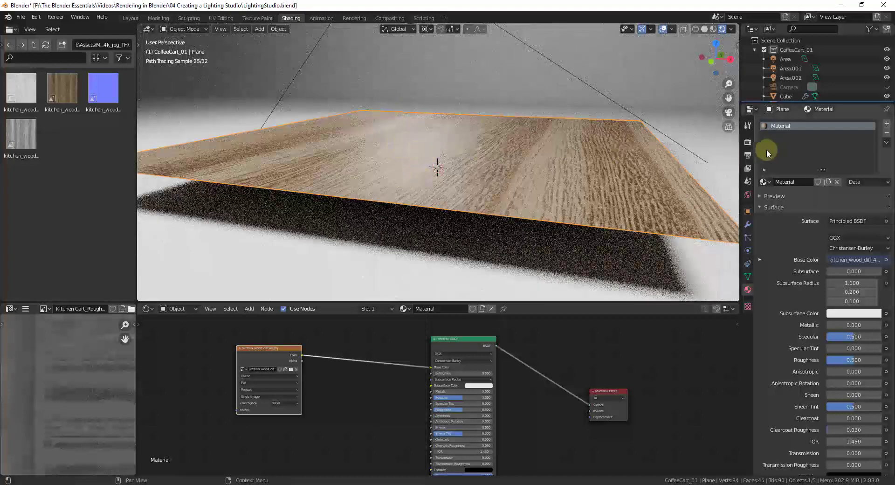
pyautogui.click(748, 143)
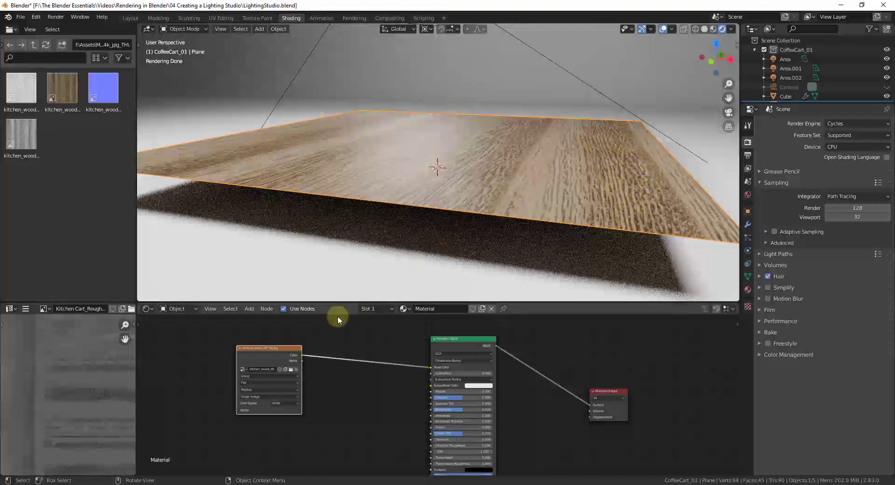
# Spread the shader nodes apart, moving the diffuse texture up and left, Principled BSDF right, and Material Output farther right and up.
pyautogui.moveTo(269, 349); pyautogui.dragTo(247, 332)
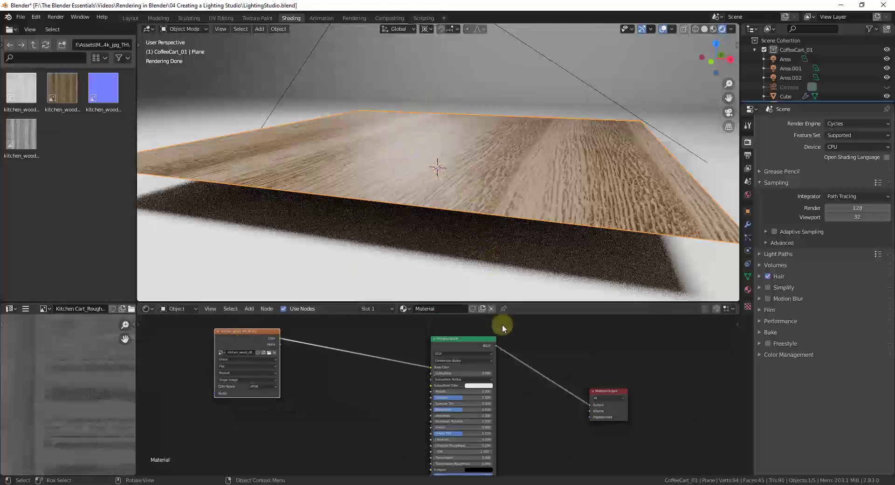
pyautogui.moveTo(484, 343); pyautogui.dragTo(520, 345)
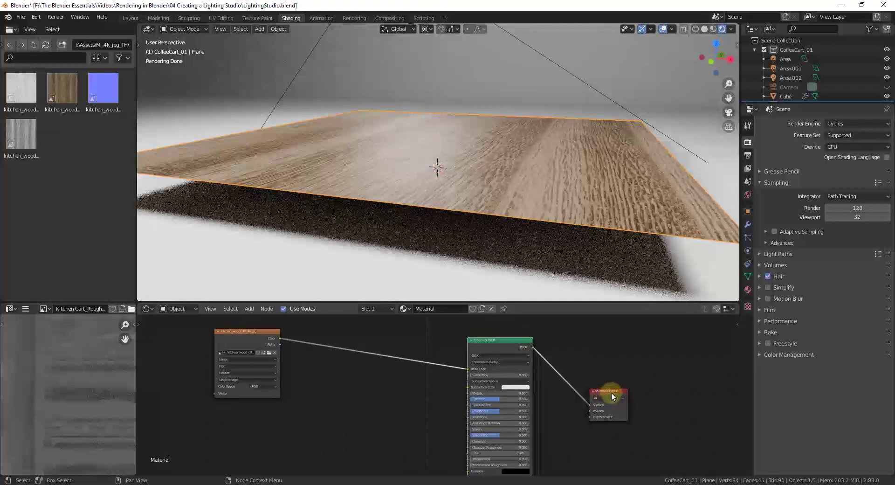
pyautogui.moveTo(610, 393); pyautogui.dragTo(668, 366)
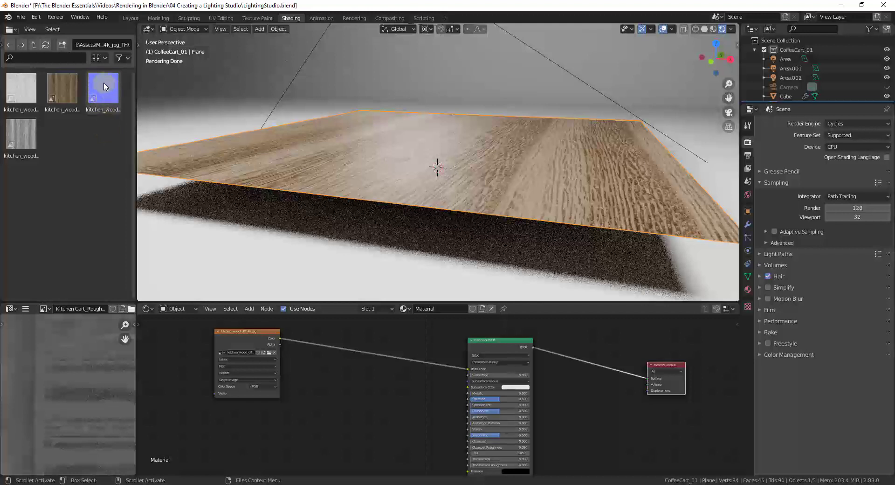
# Add the kitchen wood normal map image as a texture node below the diffuse node and connect its Color output to the Principled BSDF Normal.
pyautogui.moveTo(104, 89); pyautogui.dragTo(277, 446)
pyautogui.scroll(-2, 392, 394)
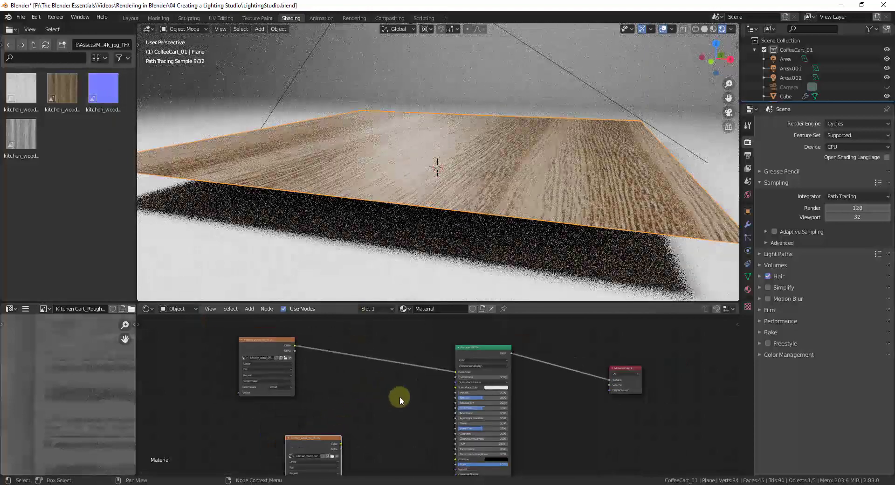
pyautogui.moveTo(495, 423); pyautogui.dragTo(490, 387, button='middle')
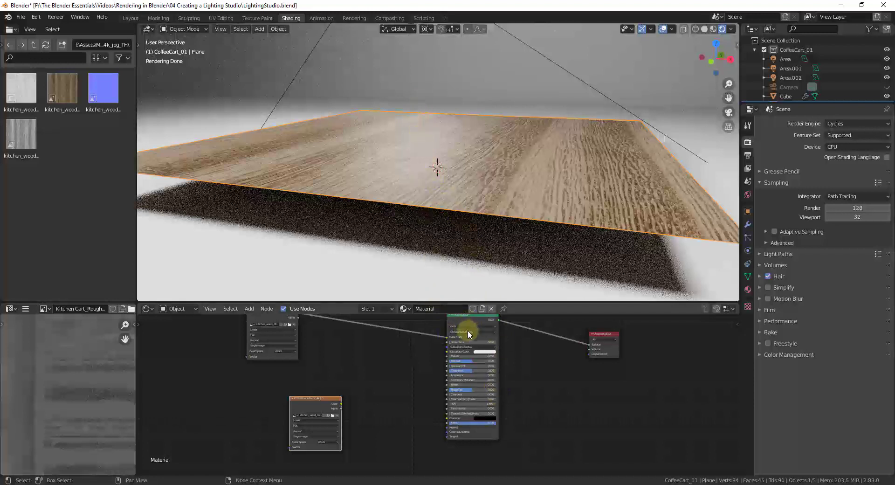
pyautogui.scroll(2, 410, 446)
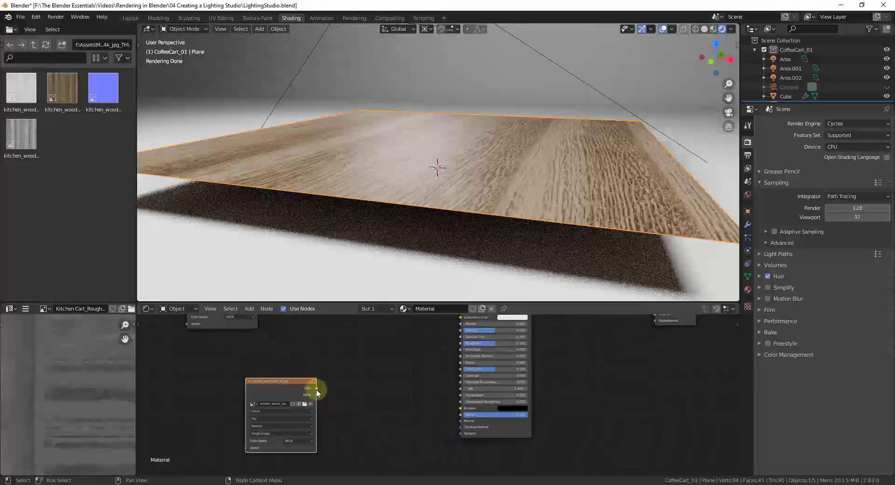
pyautogui.moveTo(316, 387); pyautogui.dragTo(460, 421)
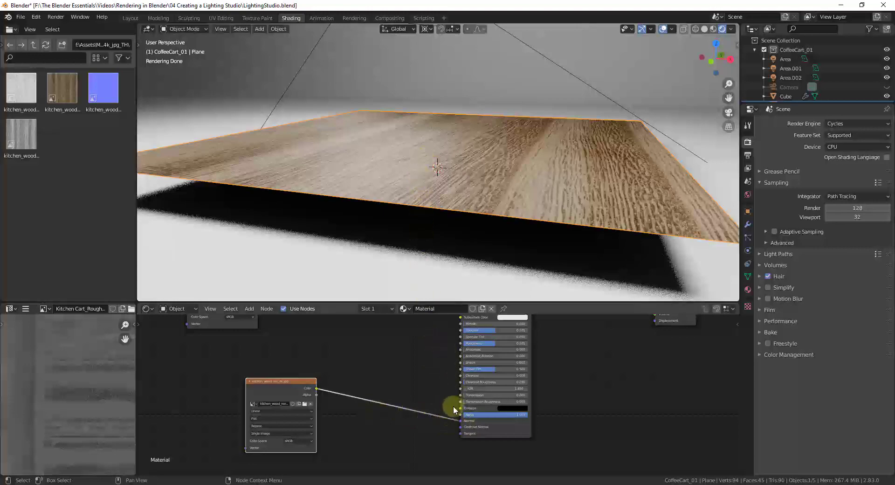
# Replace the direct normal link with a Normal Map node between the normal image's Color output and the Principled BSDF Normal input.
pyautogui.moveTo(460, 420); pyautogui.dragTo(378, 431)
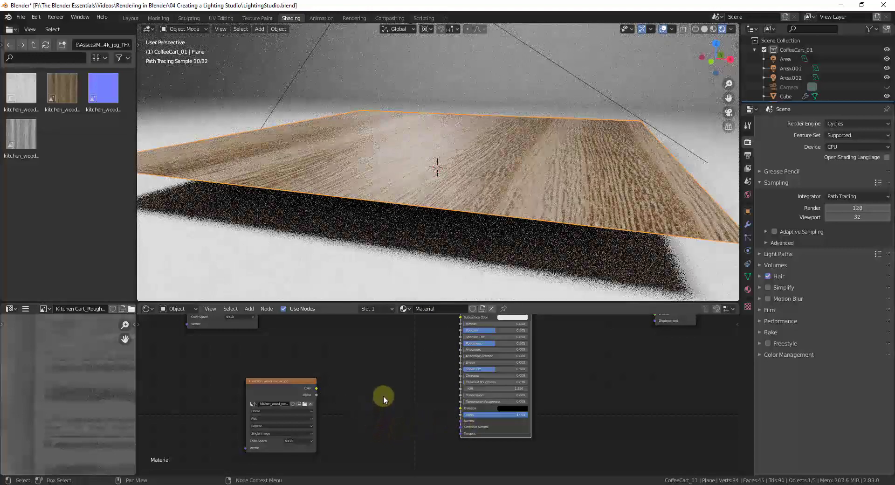
pyautogui.hotkey('shift', 'a')
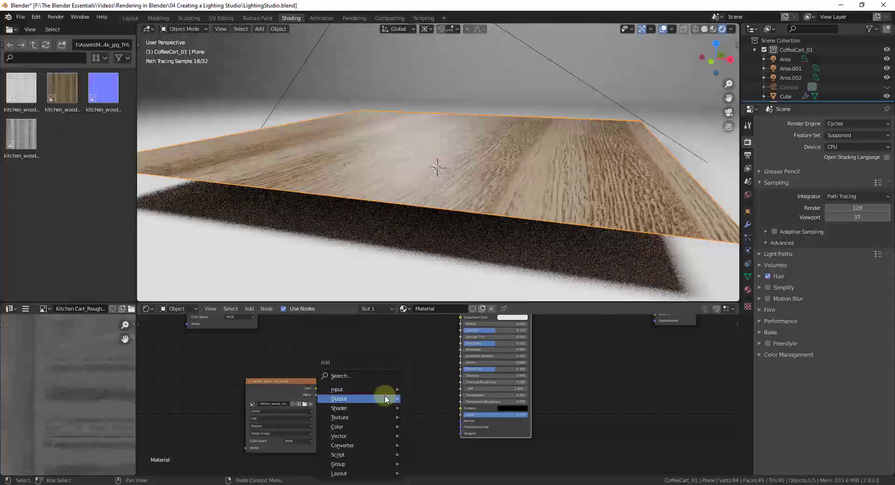
pyautogui.click(357, 376)
pyautogui.write('nor')
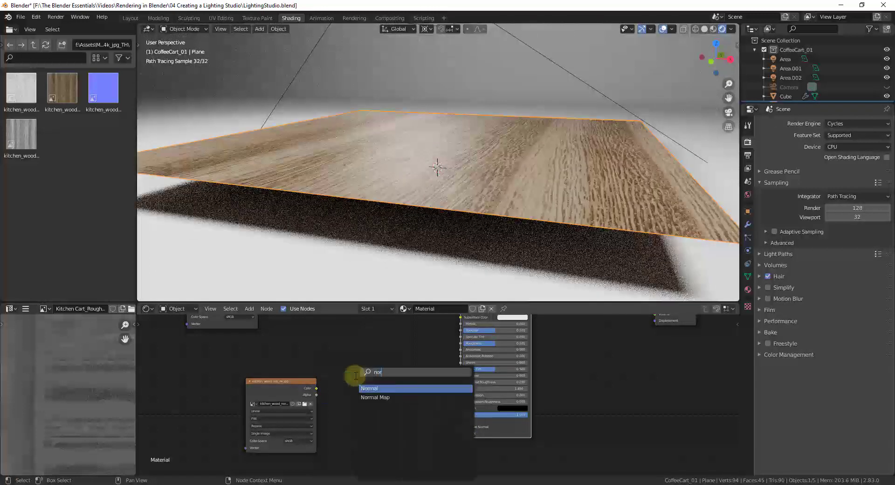
pyautogui.click(383, 397)
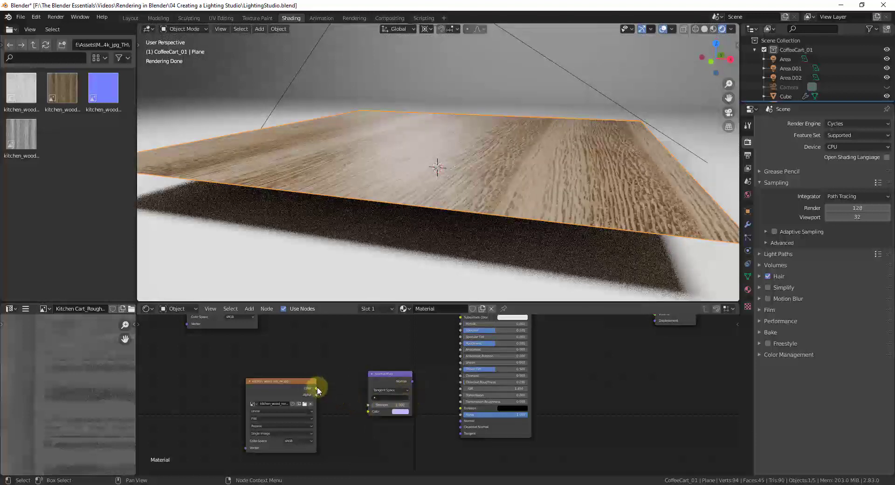
pyautogui.moveTo(317, 388); pyautogui.dragTo(368, 410)
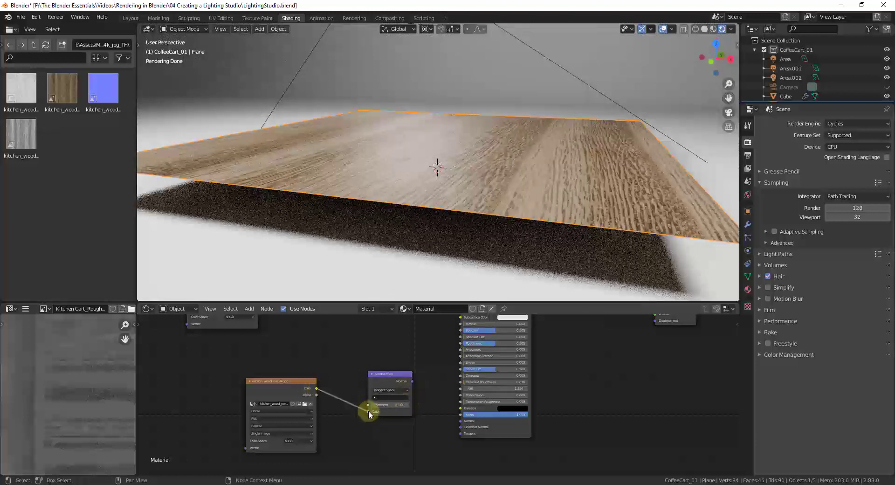
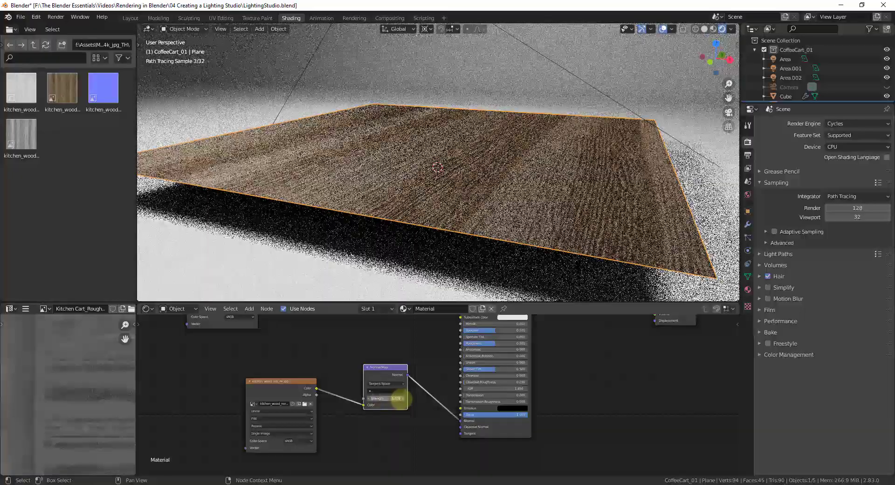
# Set the Normal Map node's Strength to 2 and inspect the grain relief on the wood plane up close.
pyautogui.moveTo(380, 398); pyautogui.dragTo(381, 401)
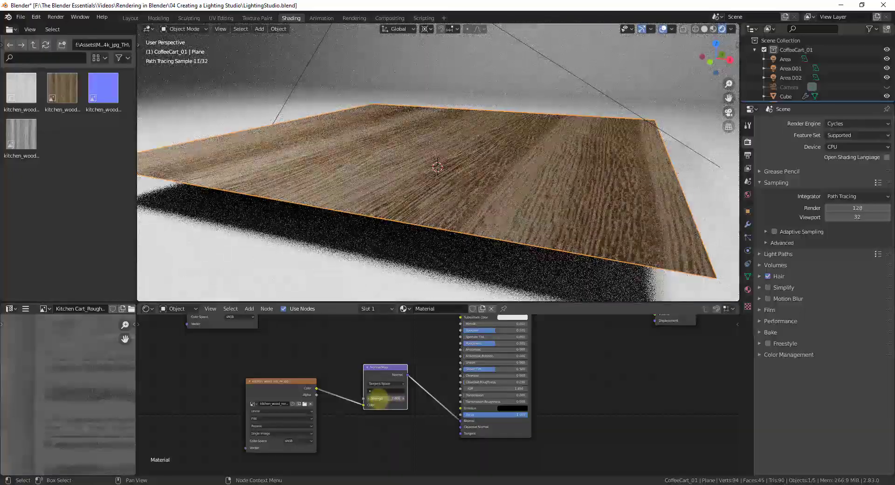
pyautogui.doubleClick(380, 398)
pyautogui.write('4.')
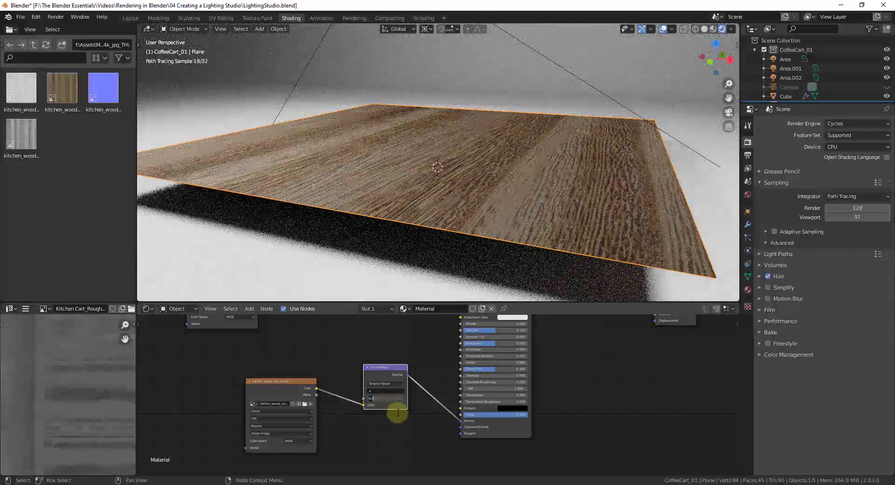
pyautogui.press('Return')
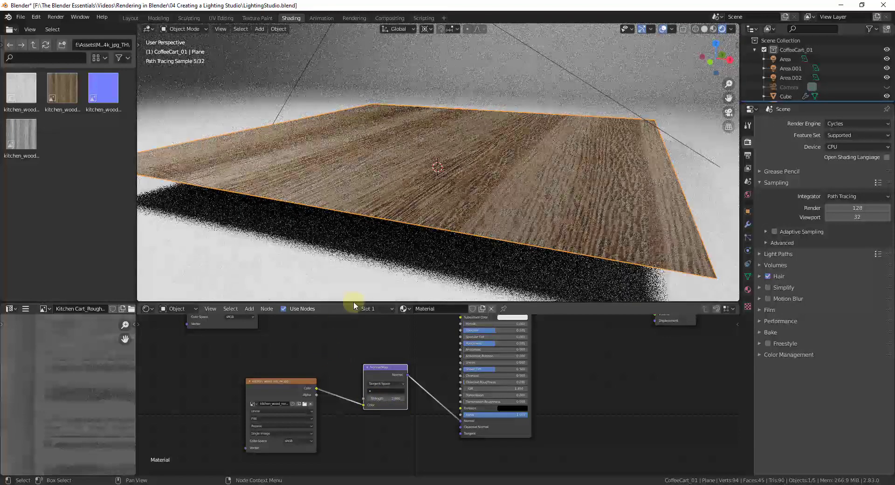
pyautogui.moveTo(463, 185); pyautogui.dragTo(496, 155, button='middle')
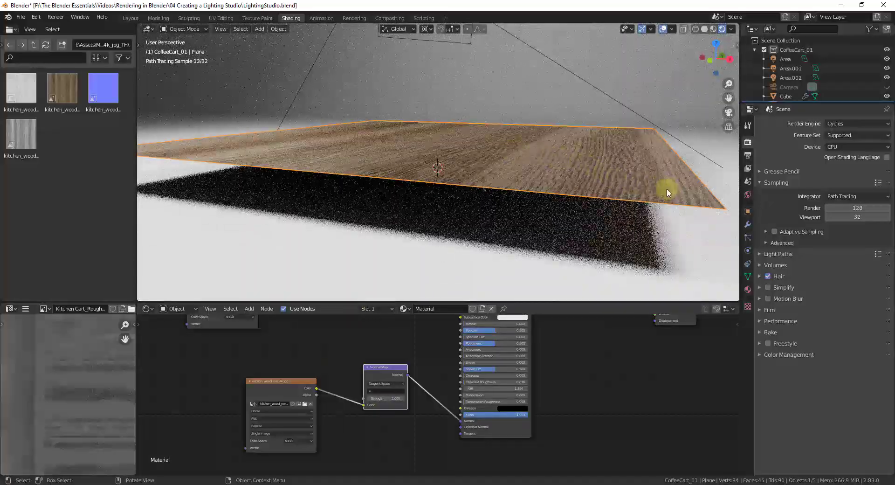
pyautogui.moveTo(632, 138); pyautogui.dragTo(591, 205, button='middle')
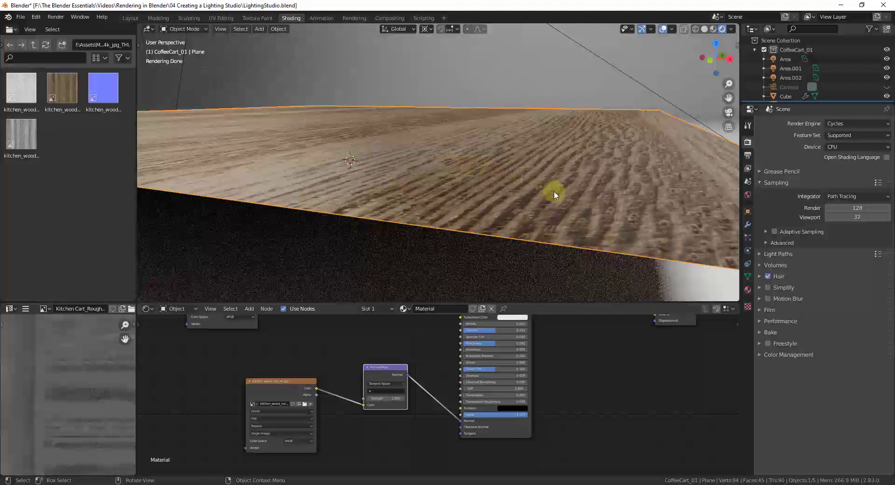
# Disconnect the diffuse texture from Base Color to view the normal relief alone, and reconnect its Color output to Base Color.
pyautogui.moveTo(428, 390); pyautogui.dragTo(434, 458, button='middle')
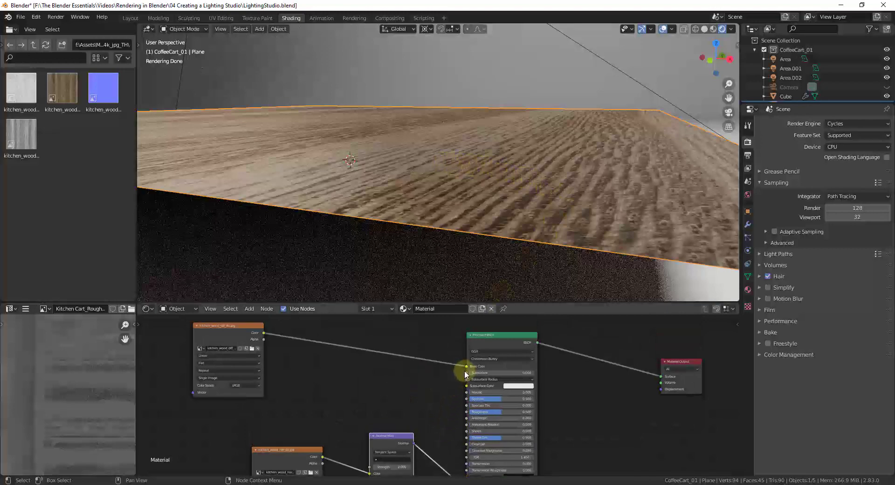
pyautogui.moveTo(469, 367); pyautogui.dragTo(372, 357)
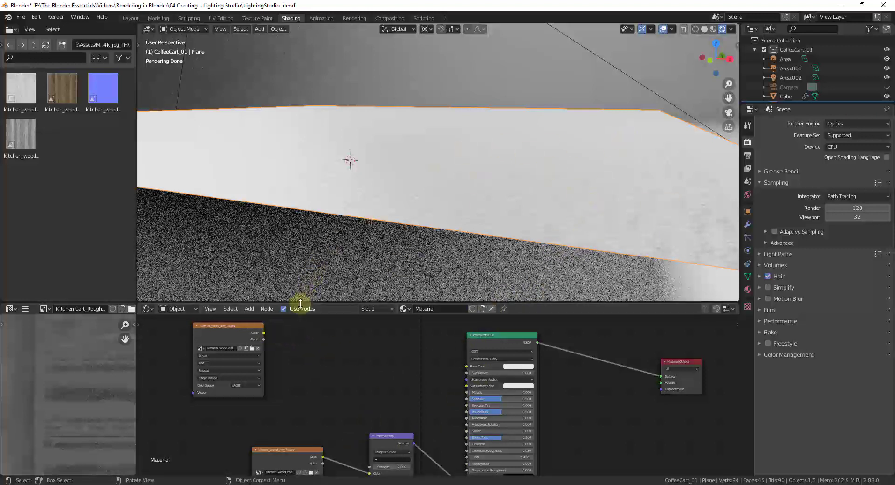
pyautogui.moveTo(262, 332); pyautogui.dragTo(263, 333)
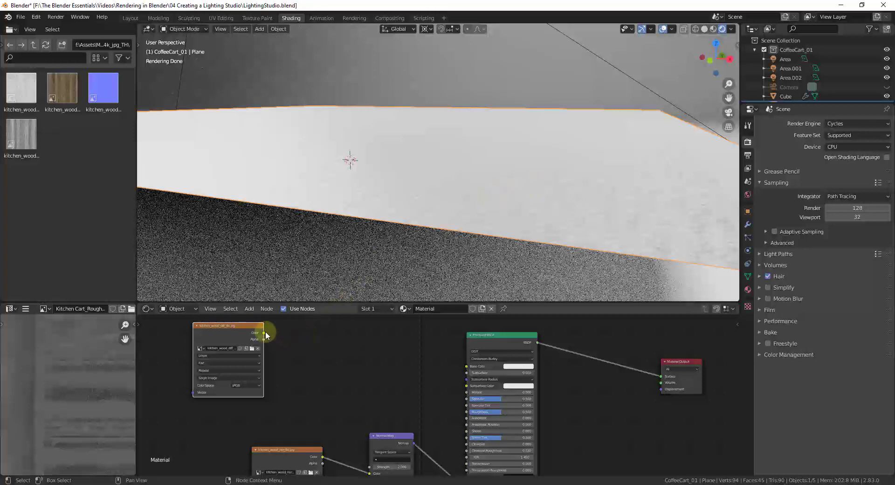
pyautogui.moveTo(264, 330); pyautogui.dragTo(466, 365)
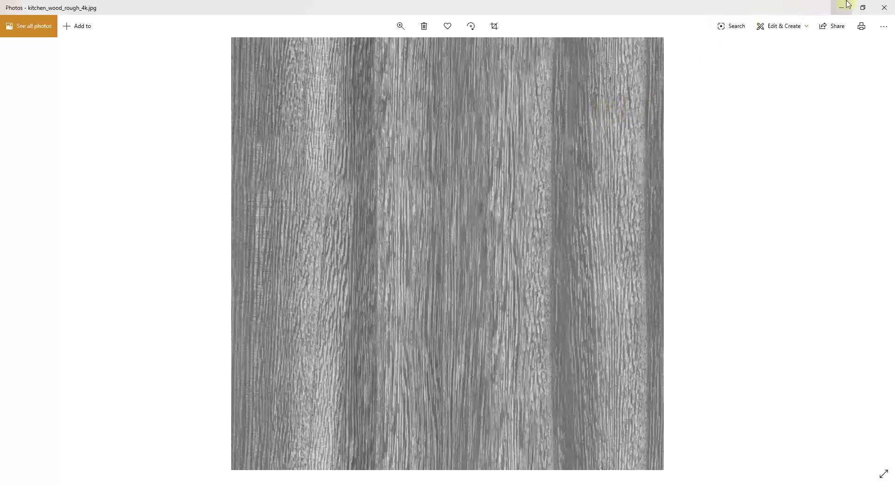
# Close the roughness image preview, add kitchen_wood_rough_4k as a texture node in Blender, and connect its Color output to the Principled BSDF Roughness.
pyautogui.click(883, 7)
pyautogui.moveTo(21, 134); pyautogui.dragTo(322, 368)
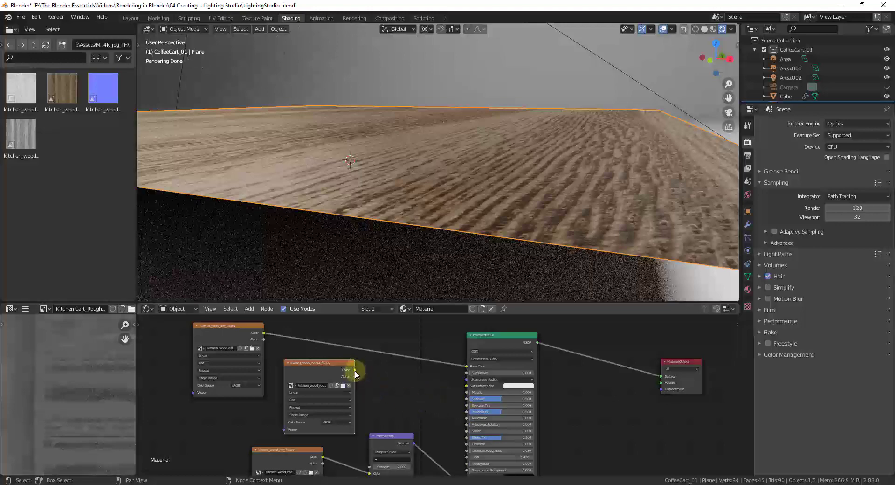
pyautogui.moveTo(355, 370); pyautogui.dragTo(467, 415)
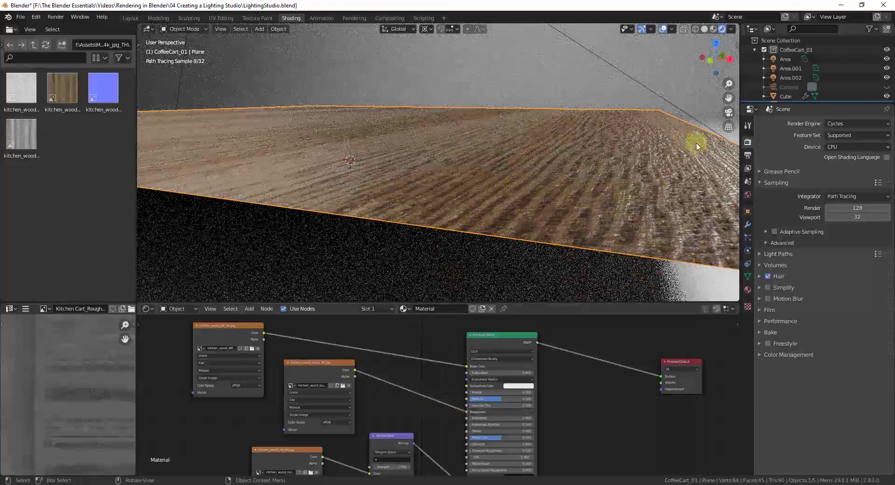
pyautogui.moveTo(695, 147); pyautogui.dragTo(704, 233, button='middle')
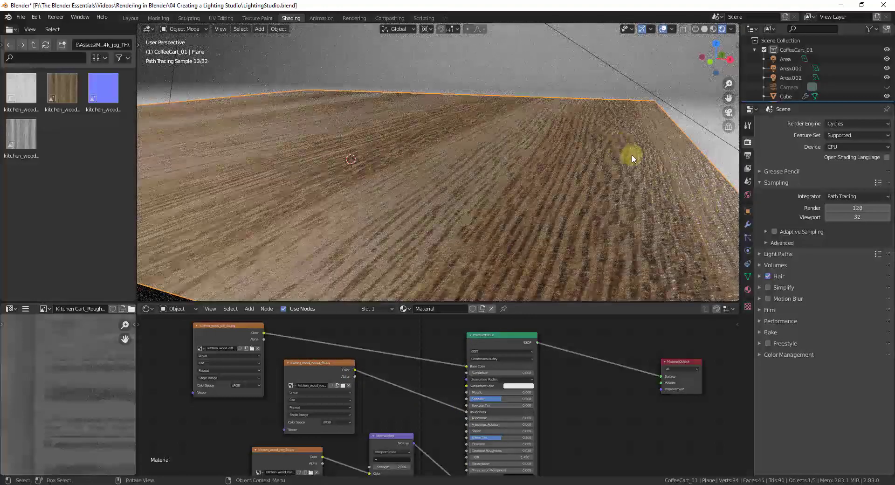
pyautogui.moveTo(594, 167)
pyautogui.mouseDown(button='middle')
pyautogui.moveTo(508, 169)
pyautogui.moveTo(601, 157)
pyautogui.mouseUp(button='middle')
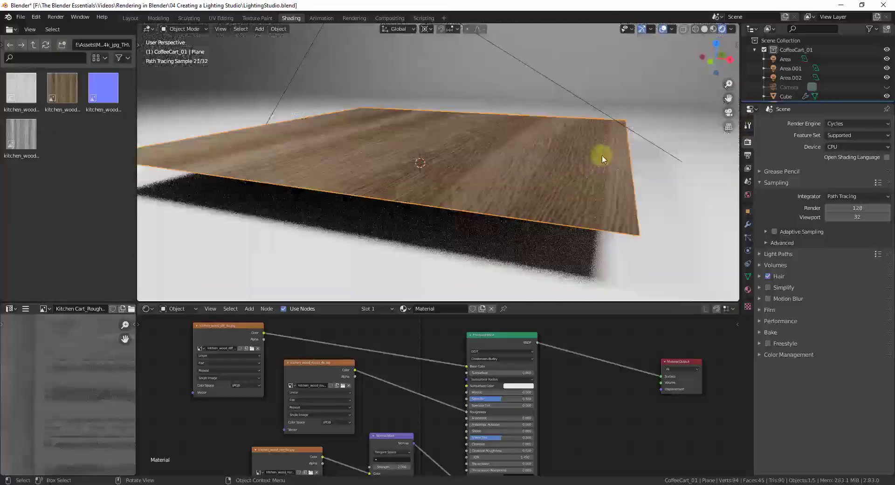
pyautogui.moveTo(513, 164); pyautogui.dragTo(421, 184, button='middle')
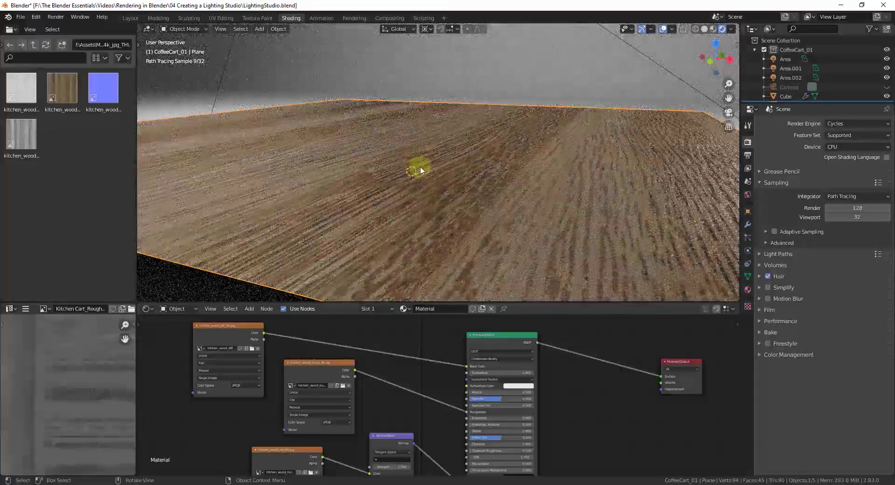
# Hide the three area lights, Area, Area.001 and Area.002, in the viewport.
pyautogui.scroll(-3, 419, 168)
pyautogui.hotkey('shift', 'a')
pyautogui.moveTo(419, 165)
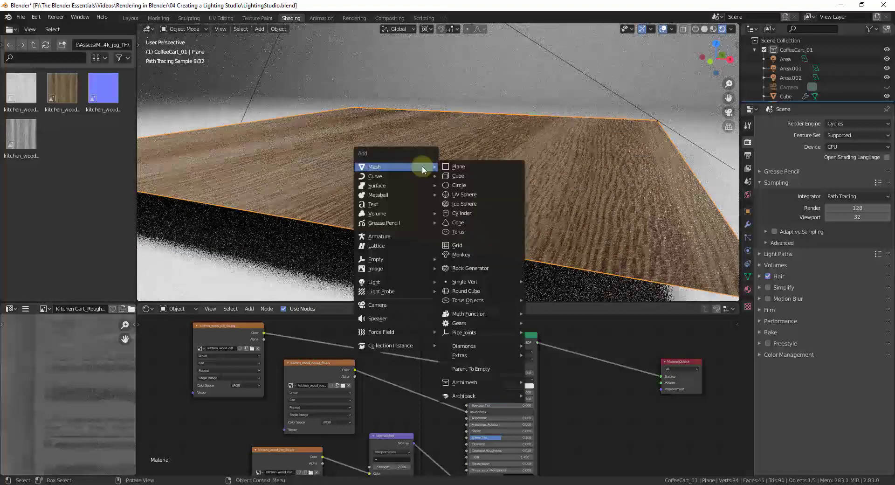
pyautogui.click(886, 58)
pyautogui.click(886, 68)
pyautogui.click(886, 78)
# Add a point light, raise it above the wood plane along Z, and shift it along Y toward the plane's far edge.
pyautogui.hotkey('shift', 'a')
pyautogui.moveTo(441, 191)
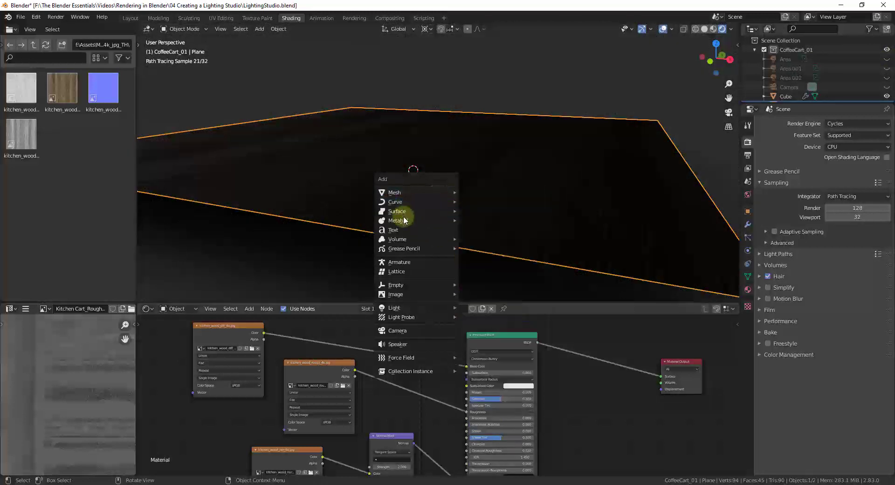
pyautogui.moveTo(405, 308)
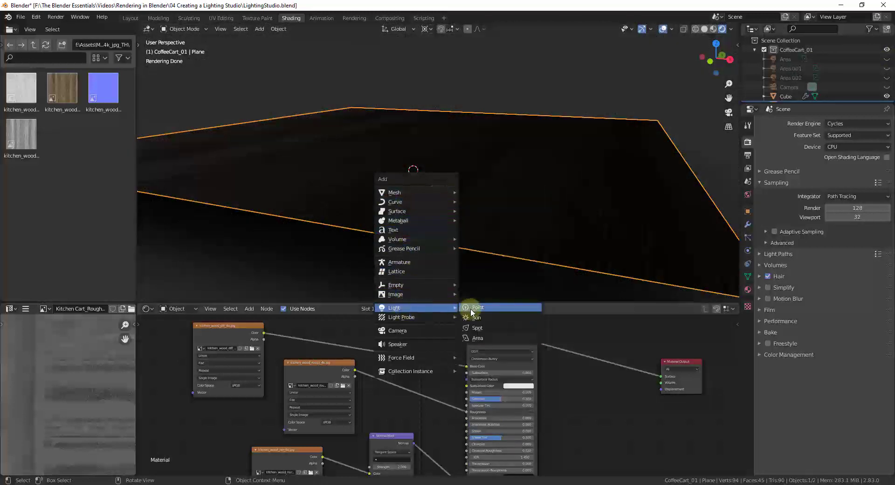
pyautogui.click(471, 307)
pyautogui.press('g')
pyautogui.press('z')
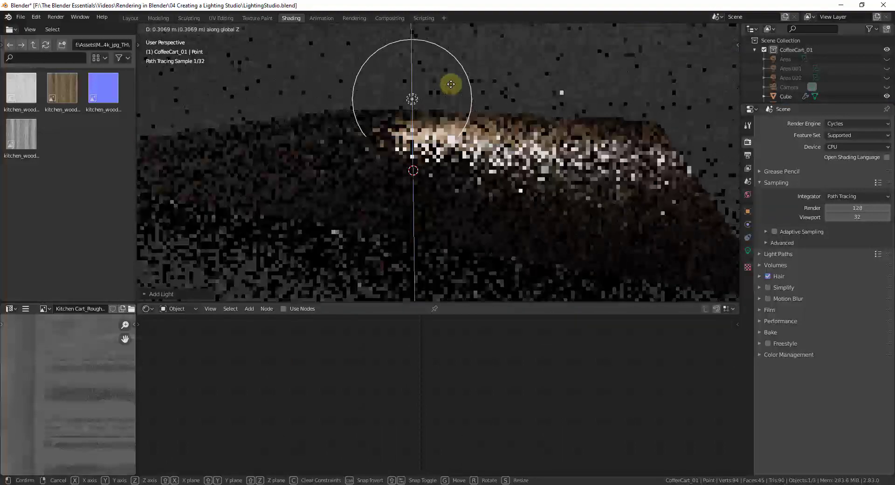
pyautogui.click(452, 68)
pyautogui.press('g')
pyautogui.press('y')
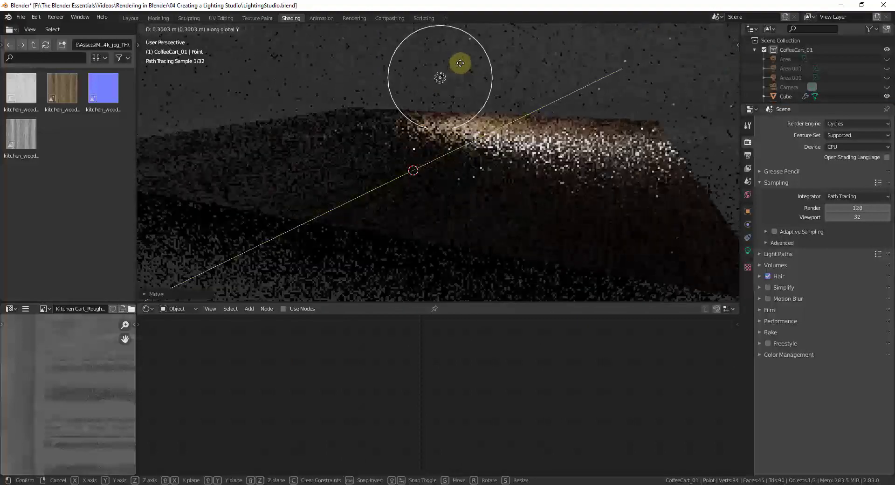
pyautogui.click(465, 61)
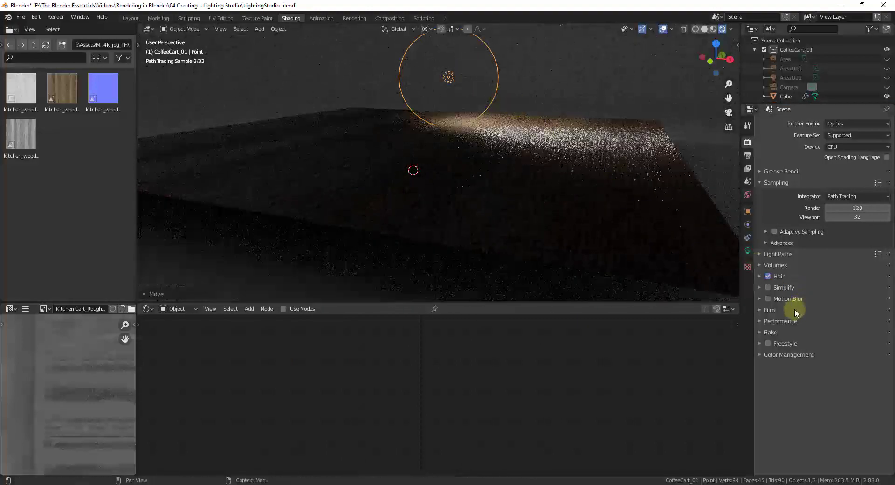
# Set the point light's power to 50 W.
pyautogui.click(746, 250)
pyautogui.click(849, 184)
pyautogui.write('50')
pyautogui.press('Return')
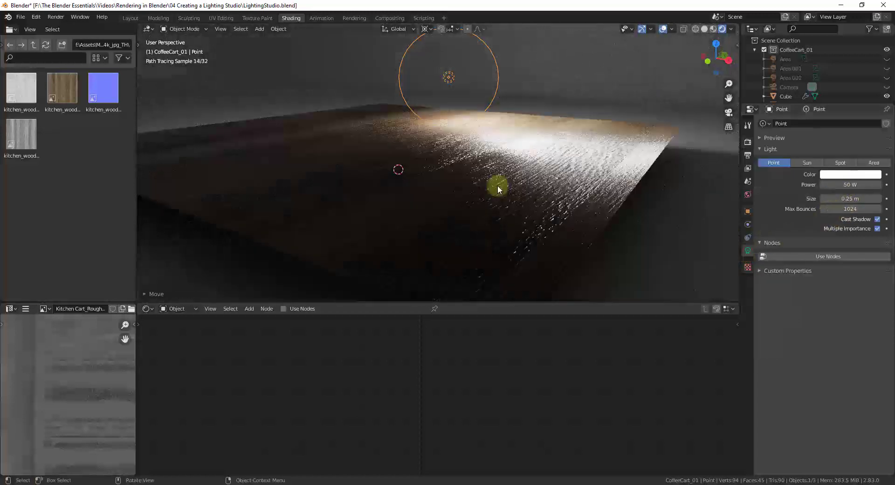
# Select the wood plane and disconnect the roughness texture from the Principled BSDF Roughness input.
pyautogui.click(496, 185)
pyautogui.moveTo(466, 413); pyautogui.dragTo(418, 402)
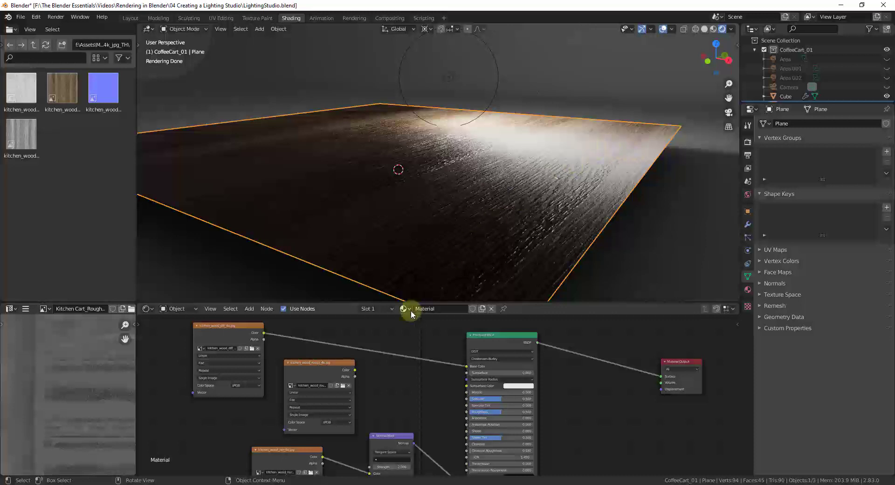
# Reconnect the roughness texture's Color output to the Principled BSDF Roughness input of the wood material.
pyautogui.moveTo(355, 370); pyautogui.dragTo(465, 412)
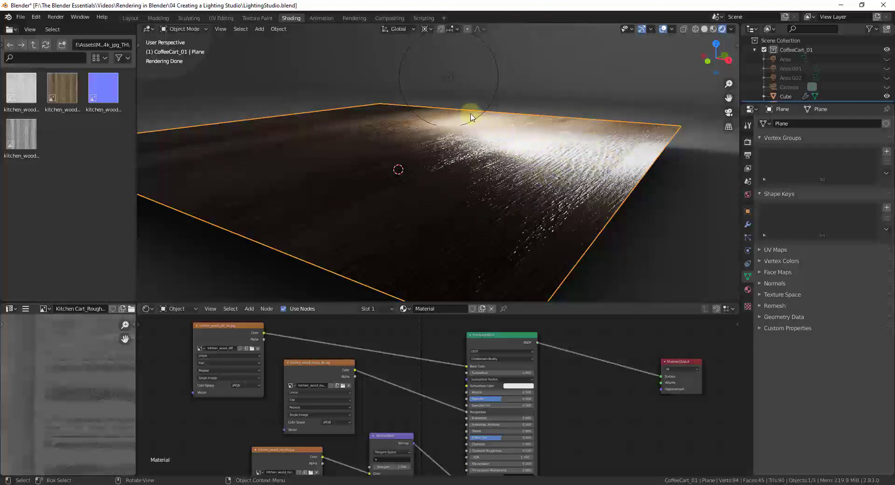
pyautogui.moveTo(588, 163)
pyautogui.mouseDown(button='middle')
pyautogui.moveTo(508, 179)
pyautogui.moveTo(499, 199)
pyautogui.moveTo(549, 199)
pyautogui.mouseUp(button='middle')
pyautogui.scroll(3, 540, 200)
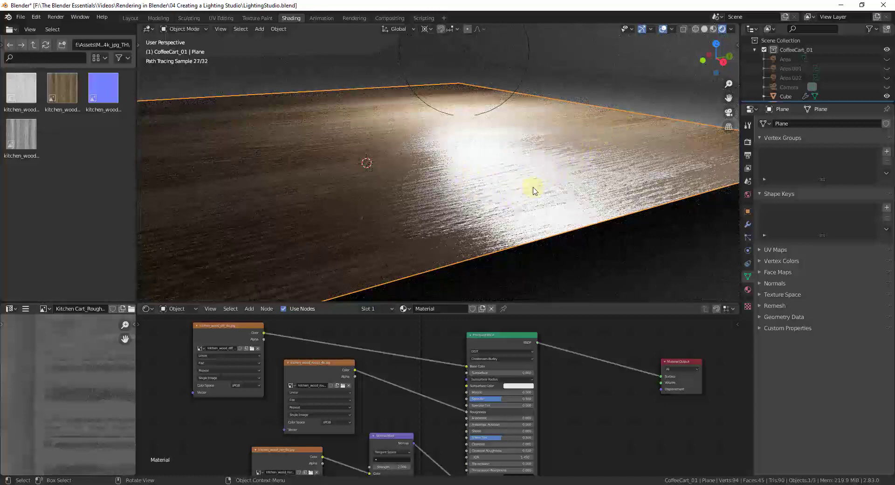
# Raise the point light along Z, farther above the wood plane's far edge.
pyautogui.scroll(-4, 526, 192)
pyautogui.click(498, 112)
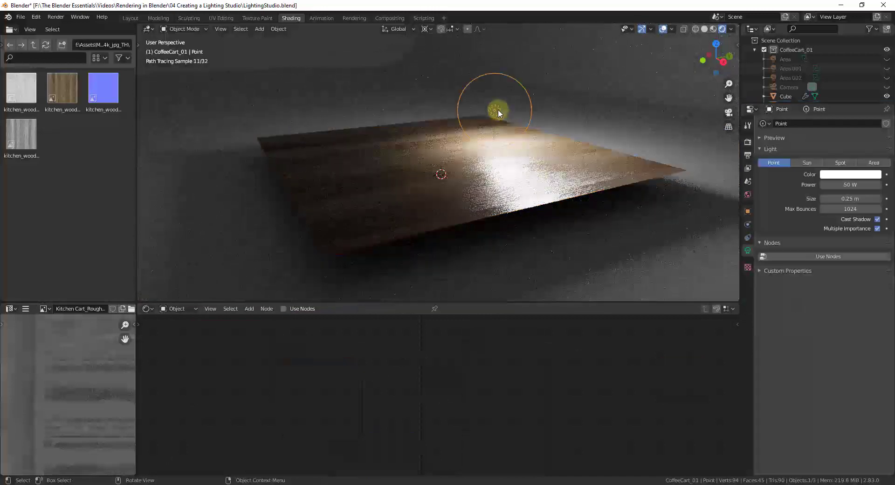
pyautogui.press('g')
pyautogui.press('z')
pyautogui.click(496, 99)
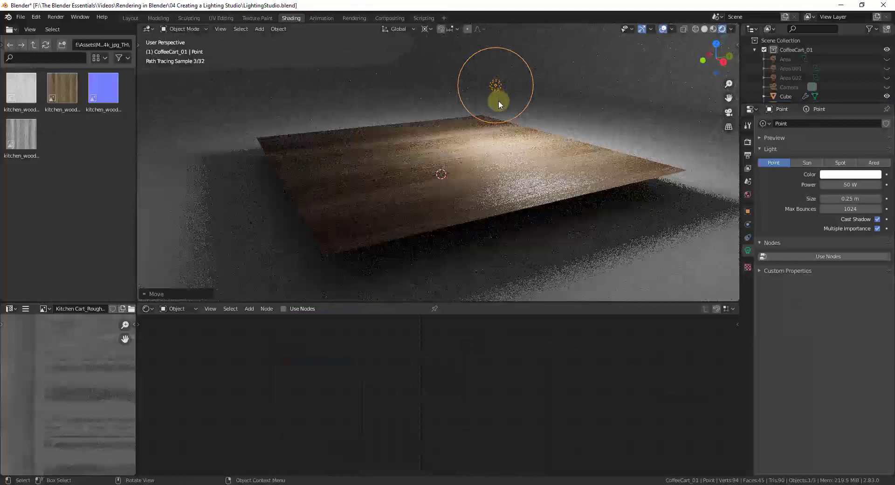
pyautogui.scroll(3, 522, 188)
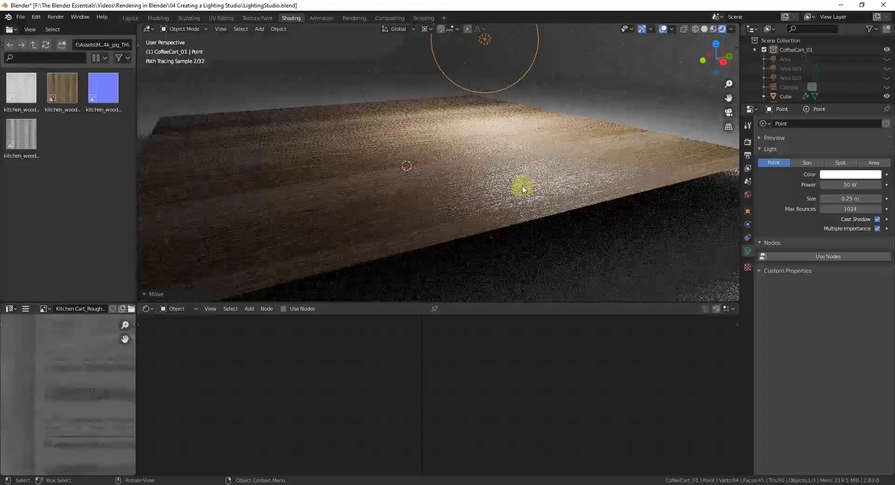
pyautogui.scroll(1, 519, 187)
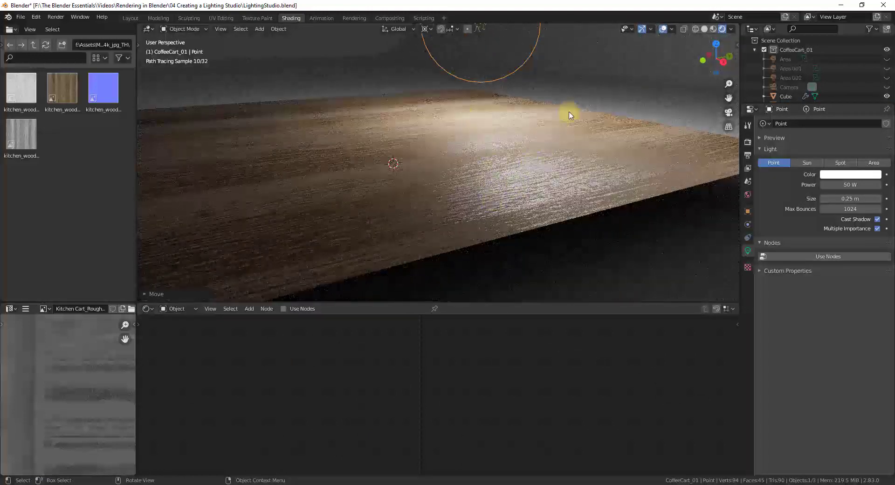
# Delete the point light hanging above the wood plane.
pyautogui.scroll(-3, 629, 149)
pyautogui.moveTo(468, 164); pyautogui.dragTo(585, 154, button='middle')
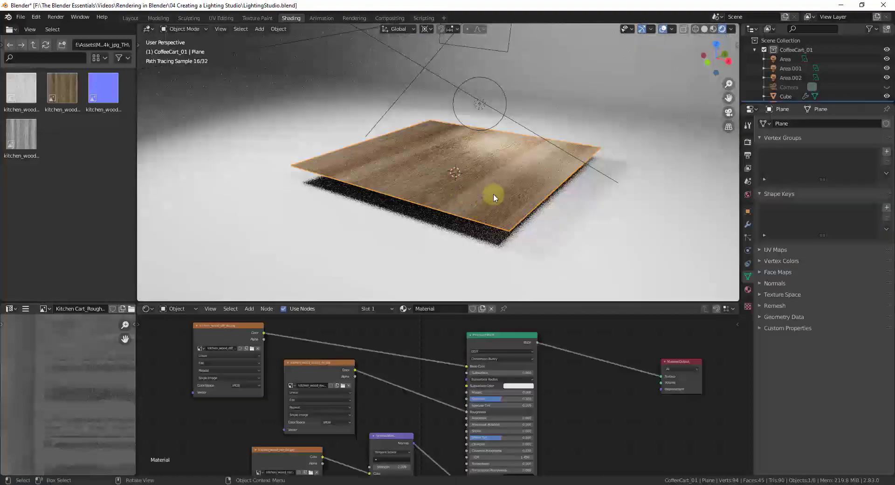
pyautogui.scroll(4, 475, 191)
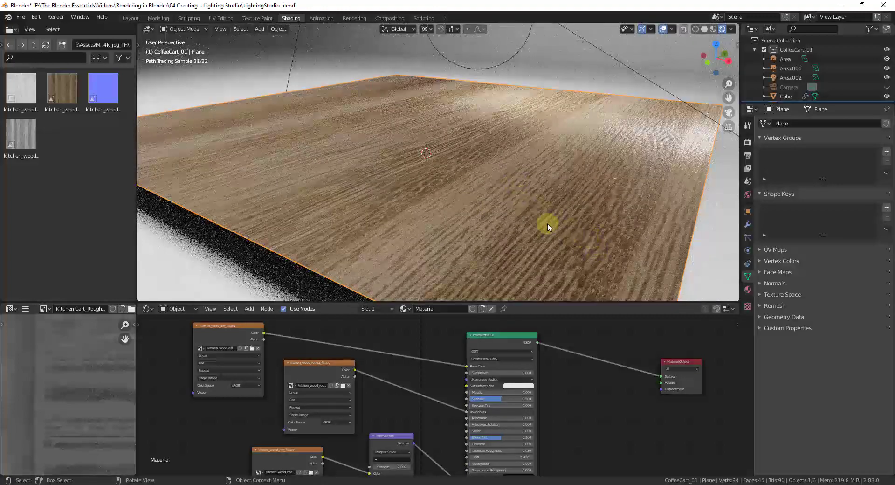
pyautogui.scroll(-5, 546, 222)
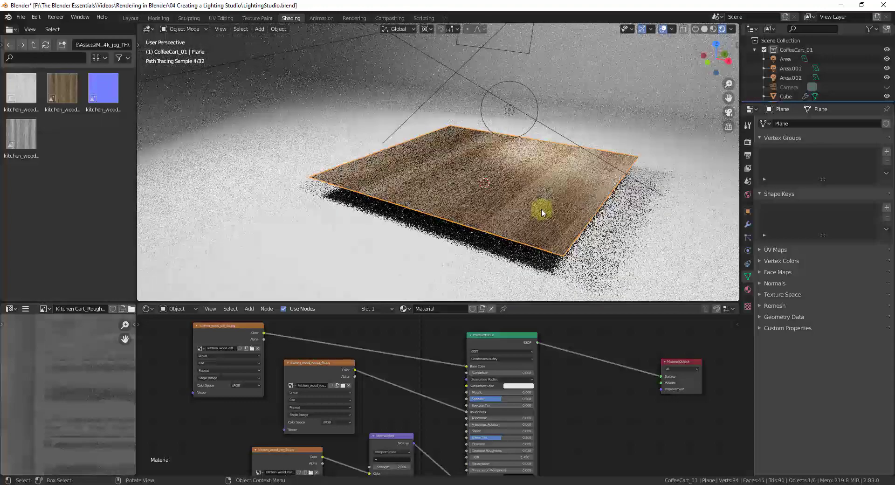
pyautogui.click(513, 113)
pyautogui.press('Delete')
# Move the wood plane along X, well away from the center of the lighting studio.
pyautogui.click(517, 186)
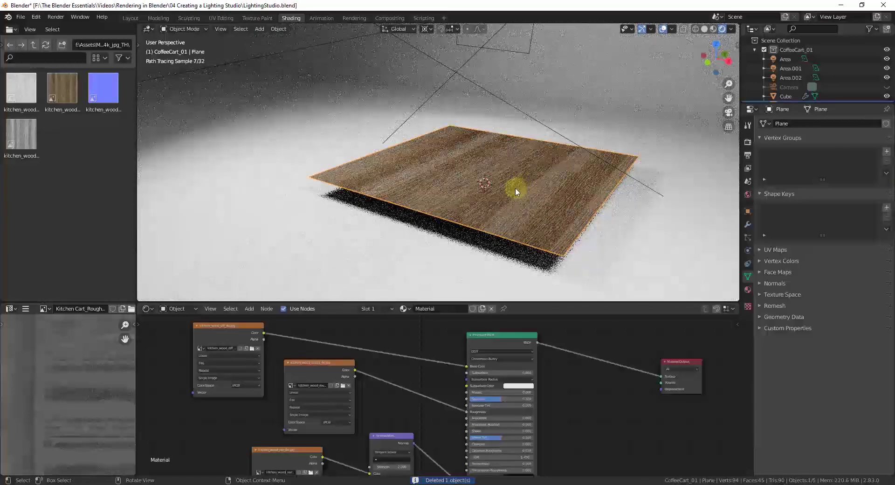
pyautogui.scroll(-5, 518, 187)
pyautogui.press('g')
pyautogui.press('x')
pyautogui.click(409, 148)
# Add a new mesh plane at the center of the studio and raise it slightly above the floor along Z.
pyautogui.scroll(5, 503, 200)
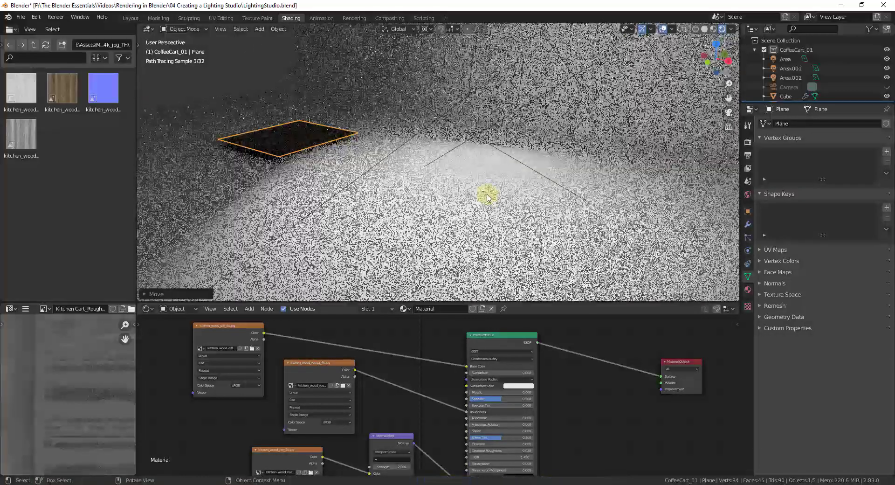
pyautogui.hotkey('shift', 'a')
pyautogui.moveTo(508, 90)
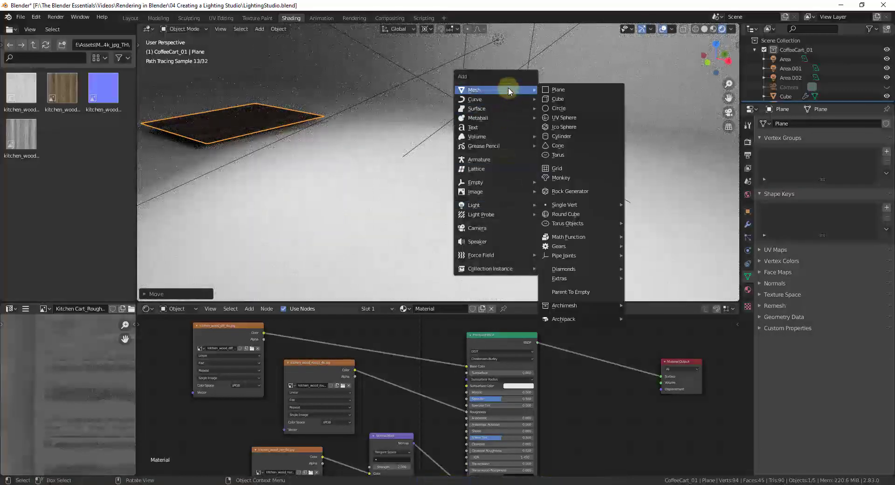
pyautogui.click(559, 90)
pyautogui.press('g')
pyautogui.press('z')
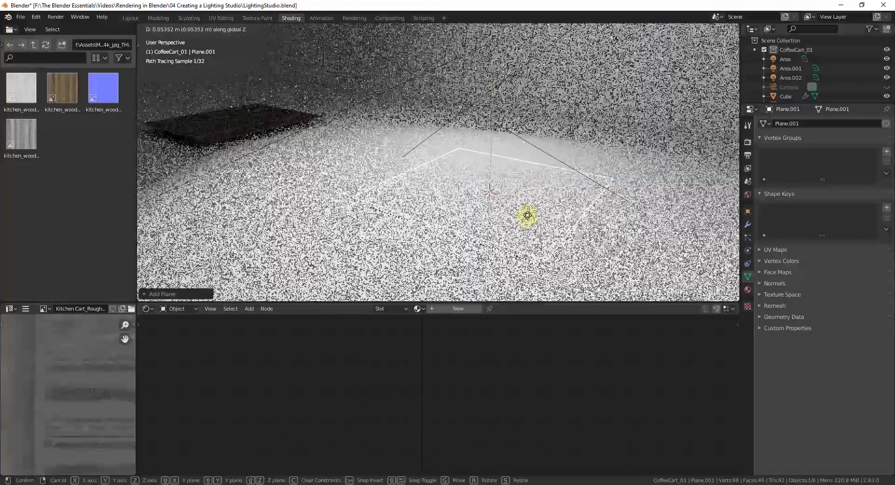
pyautogui.click(526, 214)
pyautogui.scroll(2, 563, 243)
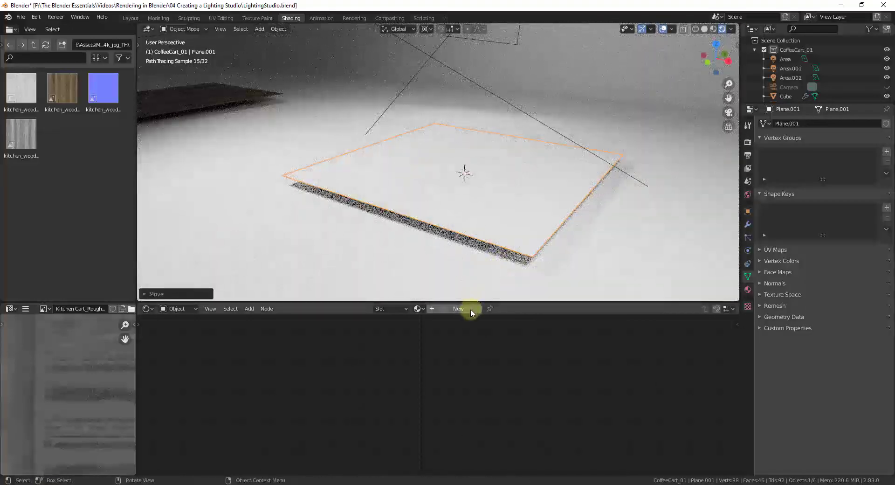
# Switch to the Texture Haven page in the browser, open the castle_brick_02_red texture and choose its All Maps download.
pyautogui.hotkey('alt', 'Tab')
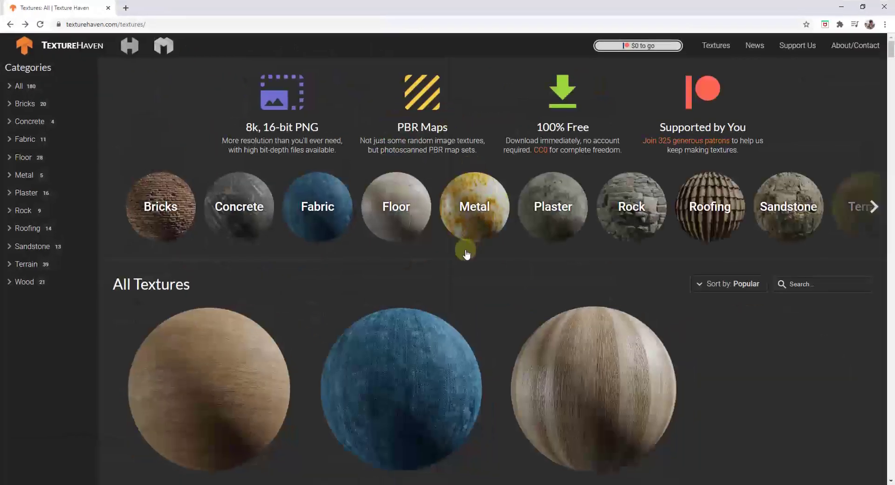
pyautogui.scroll(-8, 484, 360)
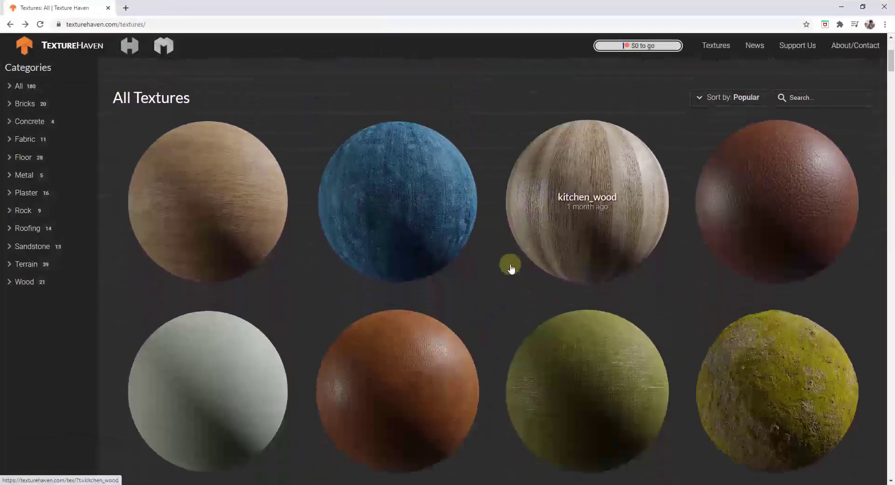
pyautogui.scroll(-12, 471, 269)
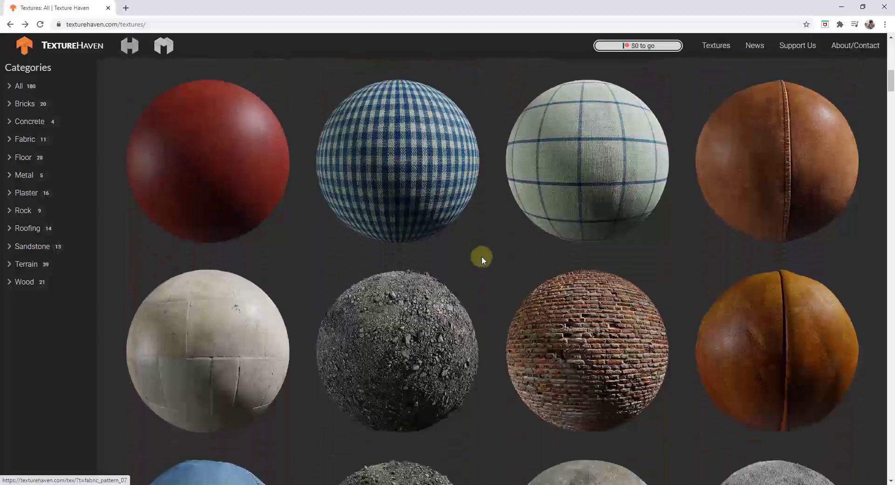
pyautogui.scroll(-2, 372, 261)
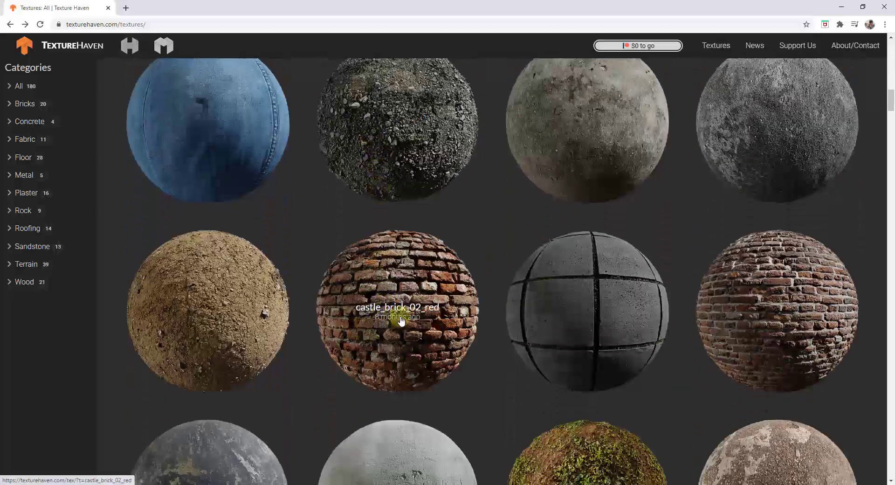
pyautogui.click(409, 320)
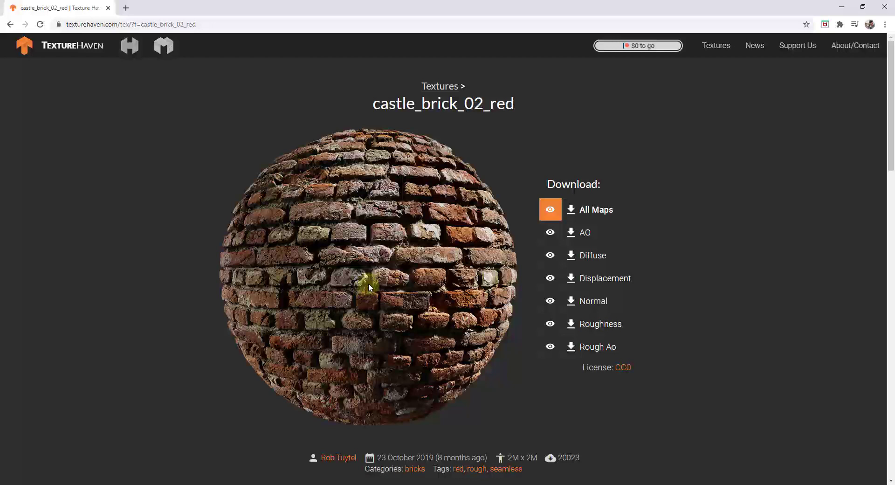
pyautogui.click(613, 214)
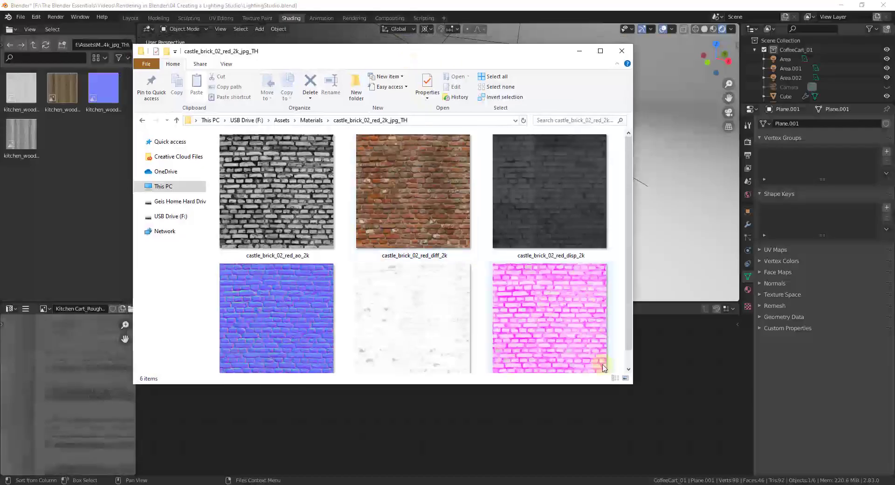
# Enlarge the castle_brick_02_red_2k_jpg_TH folder window and examine the displacement map castle_brick_02_red_disp_2k in the photo viewer.
pyautogui.moveTo(631, 382); pyautogui.dragTo(726, 441)
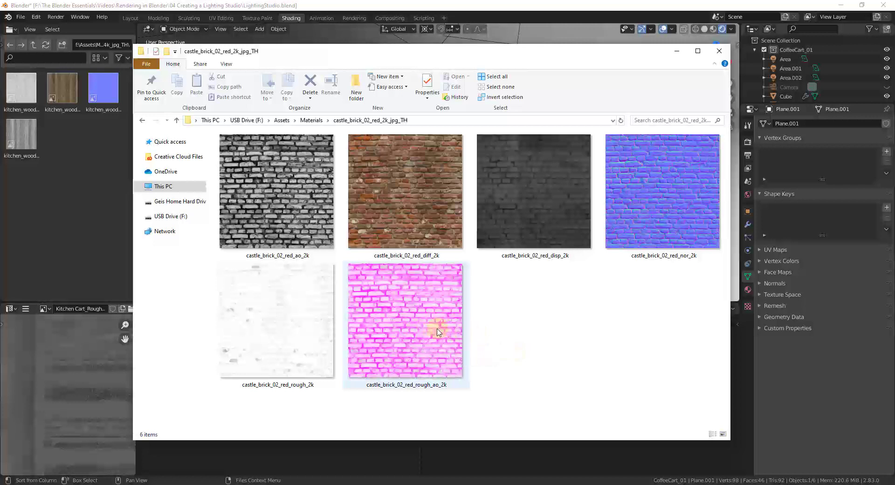
pyautogui.doubleClick(543, 207)
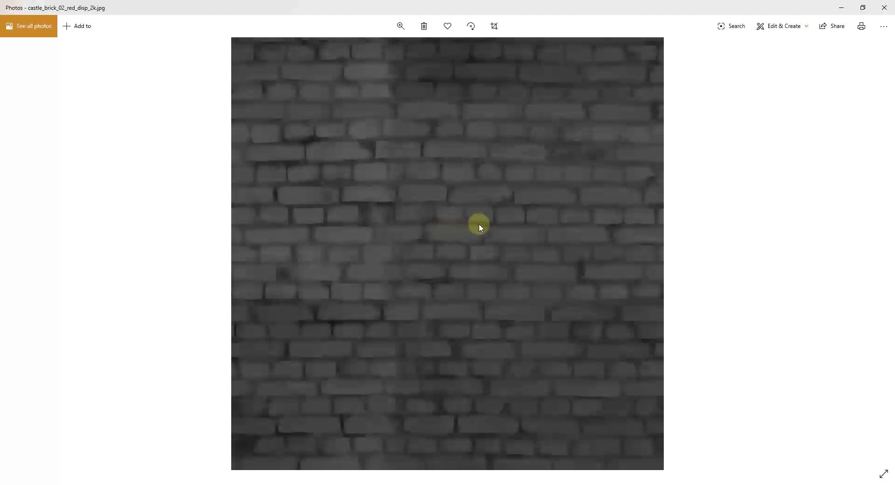
pyautogui.click(888, 12)
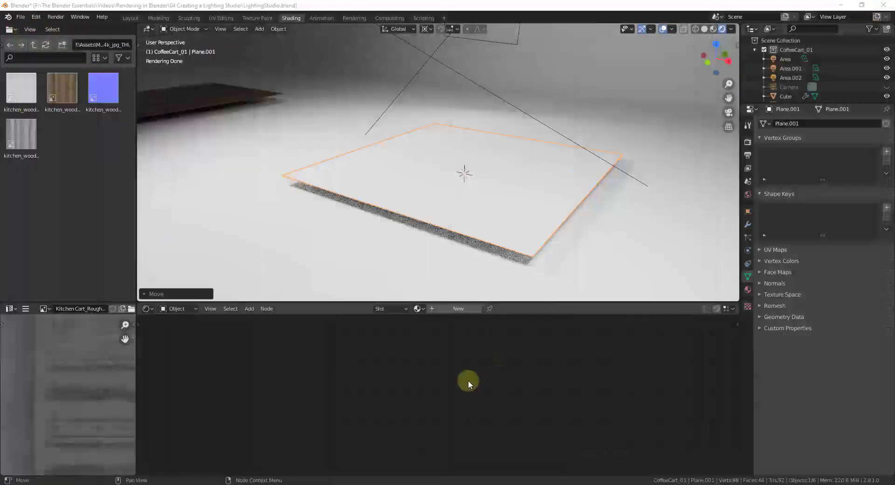
# Create a new material on the new plane and connect the castle_brick_02_red_diff_2k texture to its Base Color, placing the node at the upper left.
pyautogui.click(456, 309)
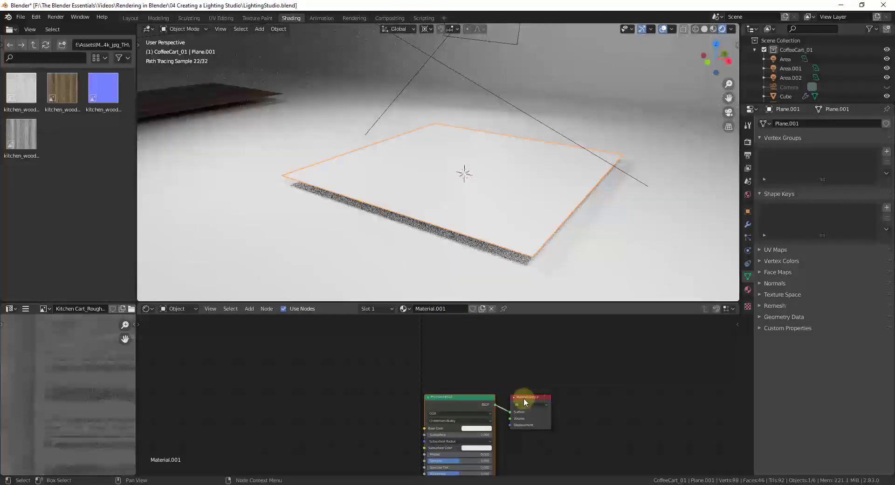
pyautogui.moveTo(523, 396); pyautogui.dragTo(519, 325, button='middle')
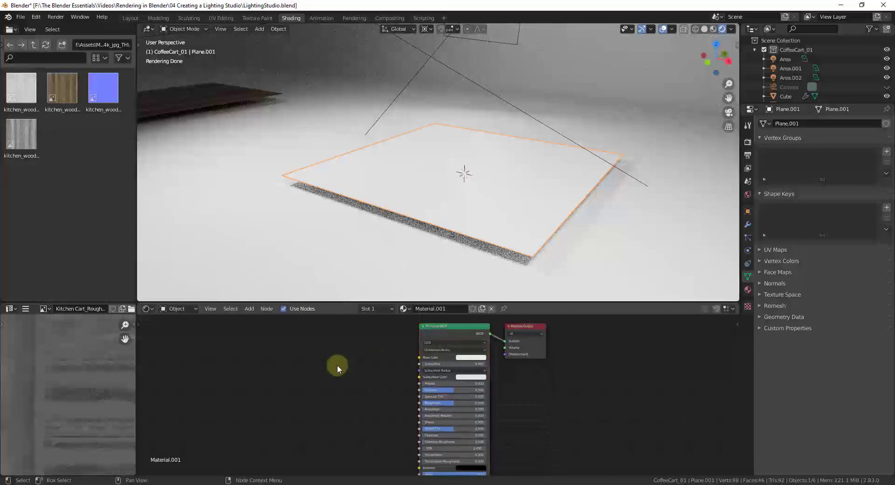
pyautogui.click(33, 44)
pyautogui.doubleClick(60, 88)
pyautogui.moveTo(60, 88); pyautogui.dragTo(72, 187)
pyautogui.moveTo(62, 89); pyautogui.dragTo(422, 357)
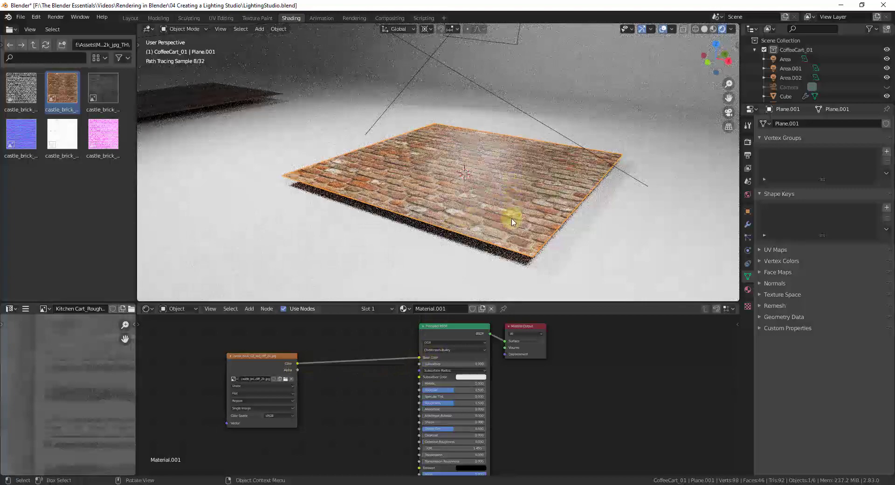
pyautogui.scroll(1, 512, 225)
pyautogui.moveTo(257, 357); pyautogui.dragTo(206, 331)
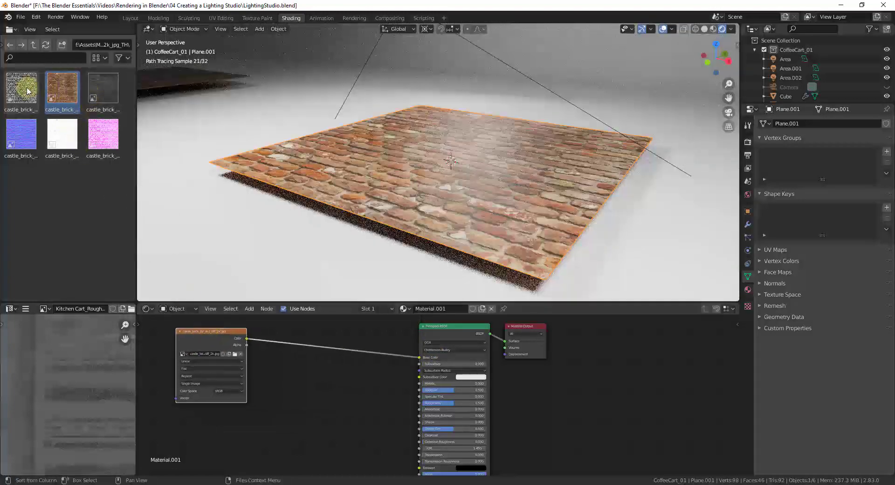
# Add the castle_brick_02_red_rough_2k texture, connect its Color to the Principled BSDF Roughness, and position the node below the diffuse texture.
pyautogui.click(28, 91)
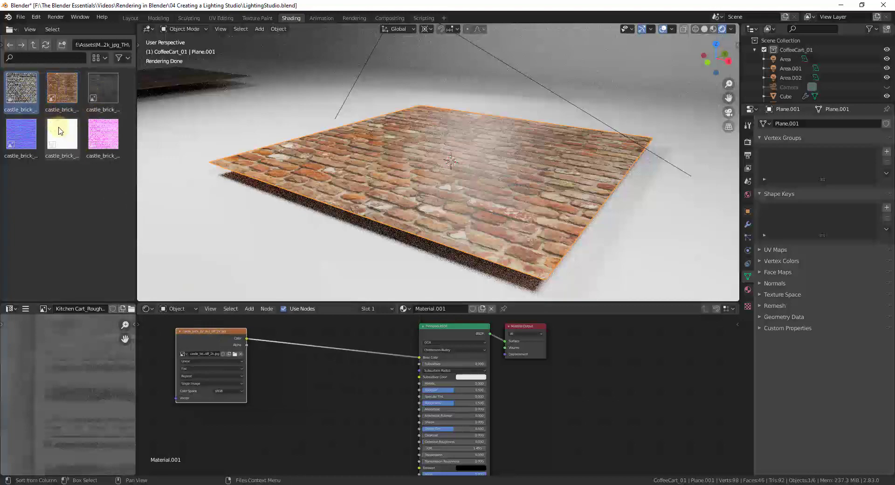
pyautogui.moveTo(62, 136); pyautogui.dragTo(282, 420)
pyautogui.moveTo(342, 424); pyautogui.dragTo(421, 402)
pyautogui.moveTo(320, 416); pyautogui.dragTo(302, 370)
# Add the castle_brick_02_red_nor_2k texture to the brick material and place a Normal Map node beside it.
pyautogui.moveTo(23, 138); pyautogui.dragTo(219, 447)
pyautogui.moveTo(357, 434); pyautogui.dragTo(324, 396, button='middle')
pyautogui.hotkey('shift', 'a')
pyautogui.click(302, 376)
pyautogui.write('normal')
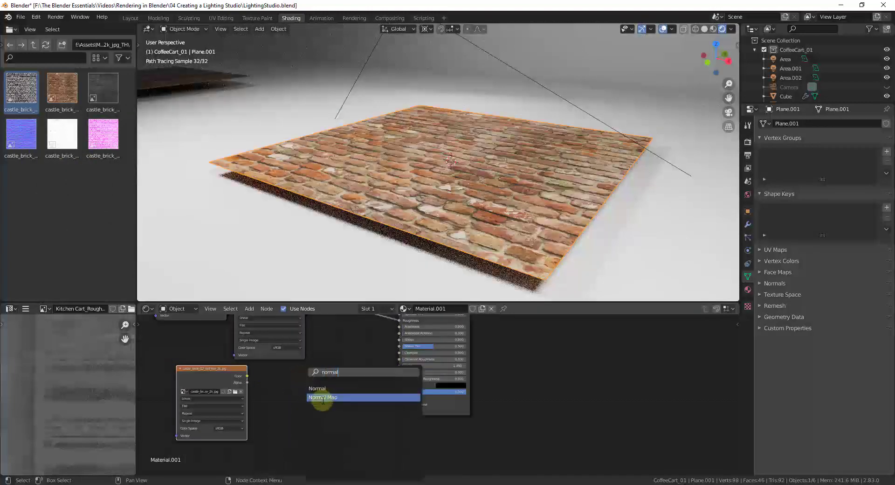
pyautogui.click(321, 397)
pyautogui.click(326, 401)
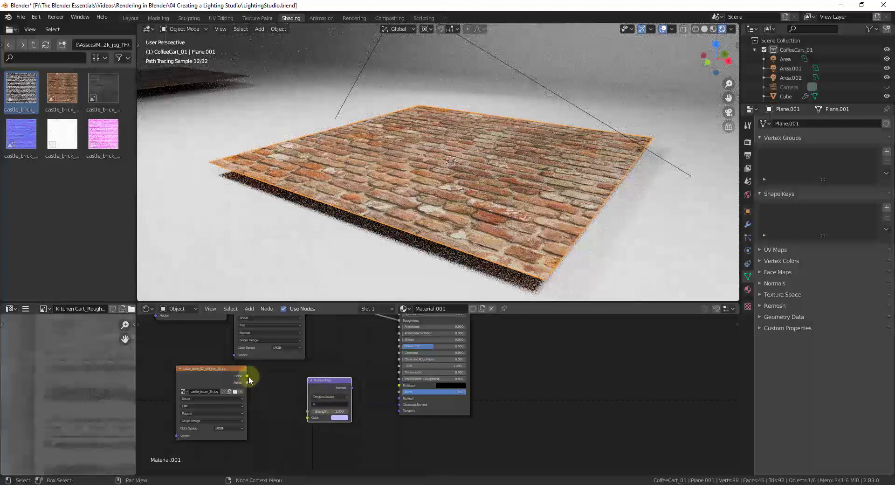
# Wire the normal texture's Color through the Normal Map node into the Principled BSDF Normal input.
pyautogui.moveTo(247, 375); pyautogui.dragTo(306, 417)
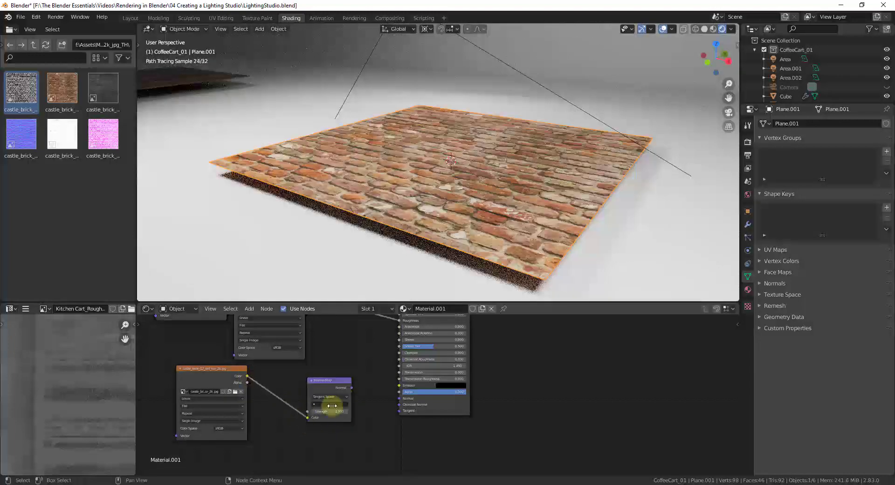
pyautogui.moveTo(352, 387); pyautogui.dragTo(398, 398)
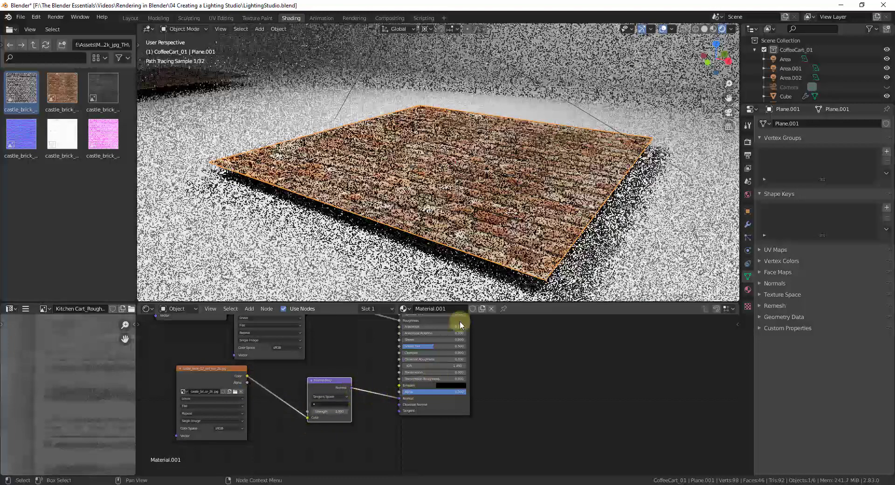
pyautogui.scroll(4, 447, 244)
pyautogui.moveTo(453, 229); pyautogui.dragTo(442, 190, button='middle')
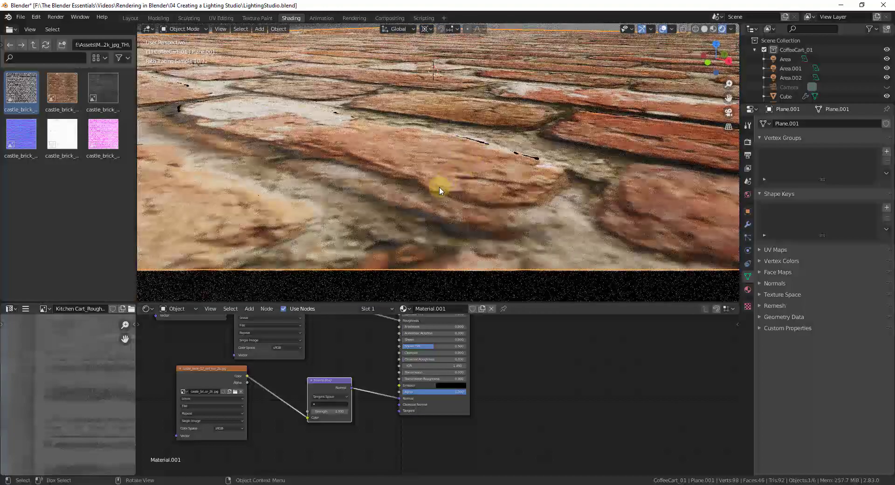
pyautogui.moveTo(454, 186); pyautogui.dragTo(475, 158, button='middle')
pyautogui.scroll(-6, 440, 181)
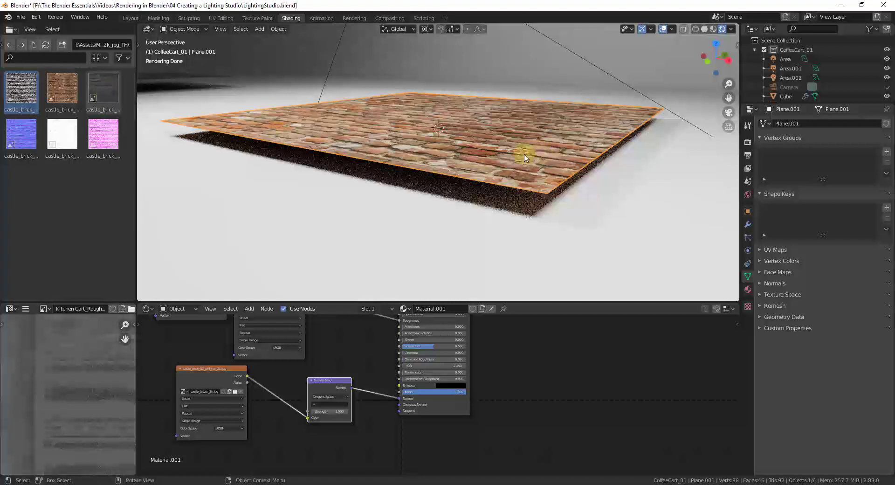
pyautogui.scroll(-3, 513, 348)
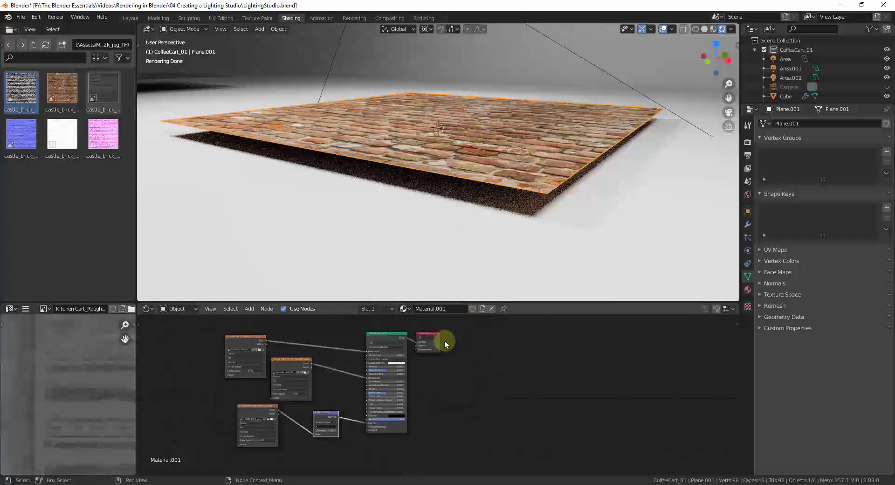
# Move the Material Output node well away from the Principled BSDF and add the castle_brick_02_red_disp_2k texture in the space between them.
pyautogui.moveTo(425, 331); pyautogui.dragTo(550, 357)
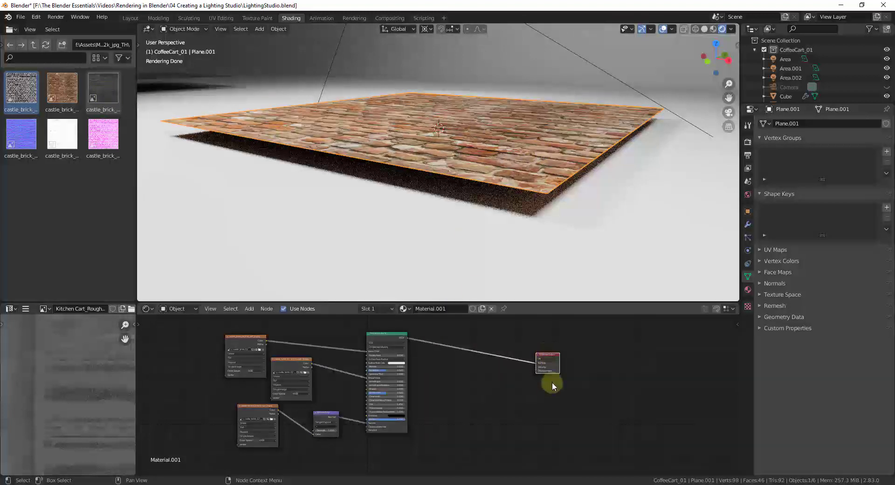
pyautogui.scroll(2, 551, 383)
pyautogui.scroll(3, 552, 366)
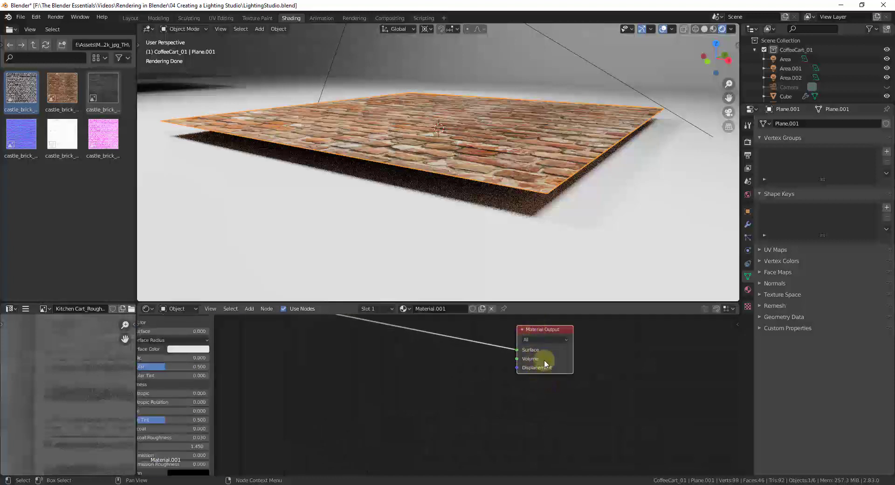
pyautogui.scroll(-2, 412, 363)
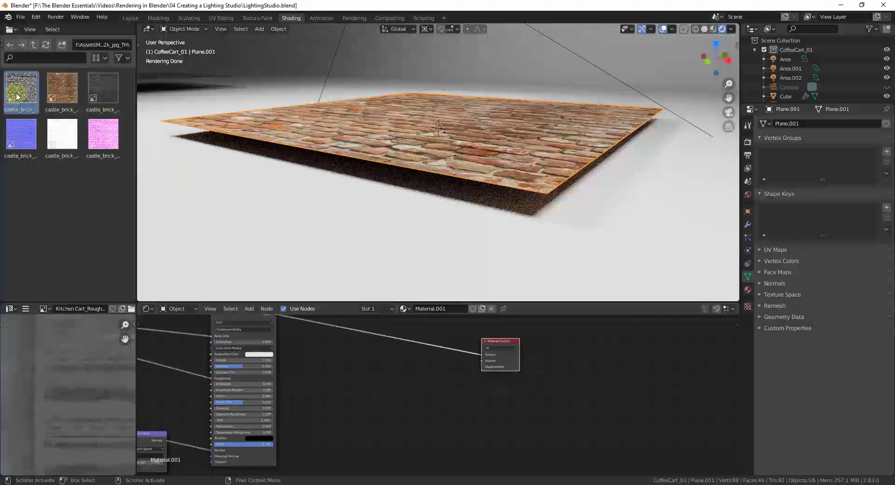
pyautogui.moveTo(103, 92); pyautogui.dragTo(351, 400)
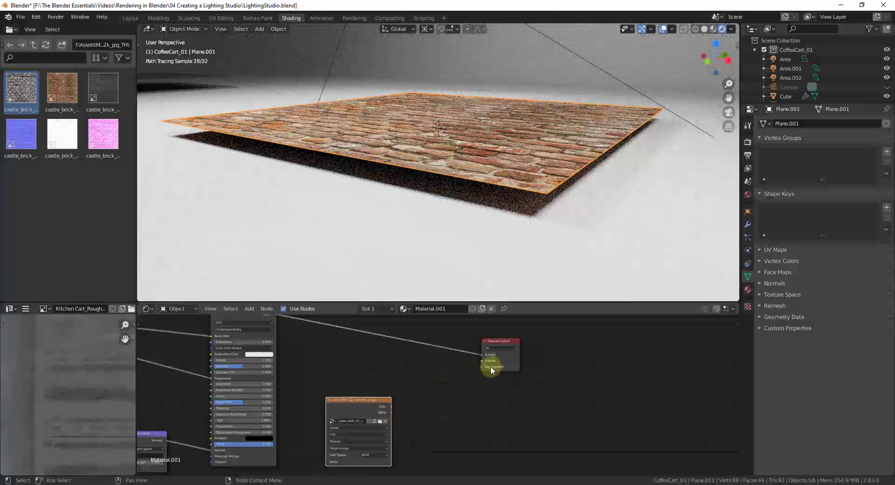
pyautogui.scroll(1, 485, 368)
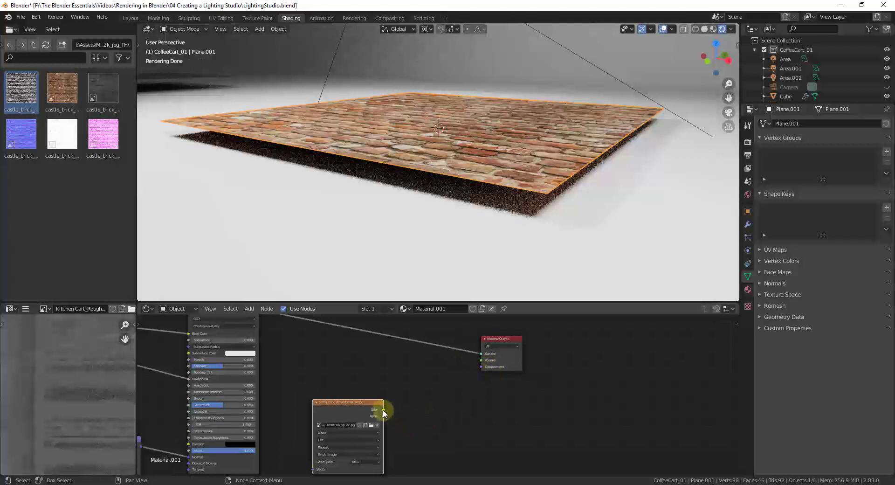
# Add a Displacement node and wire the displacement texture's Color to its Height and its output to the Material Output's Displacement.
pyautogui.moveTo(504, 340); pyautogui.dragTo(559, 340)
pyautogui.click(448, 414)
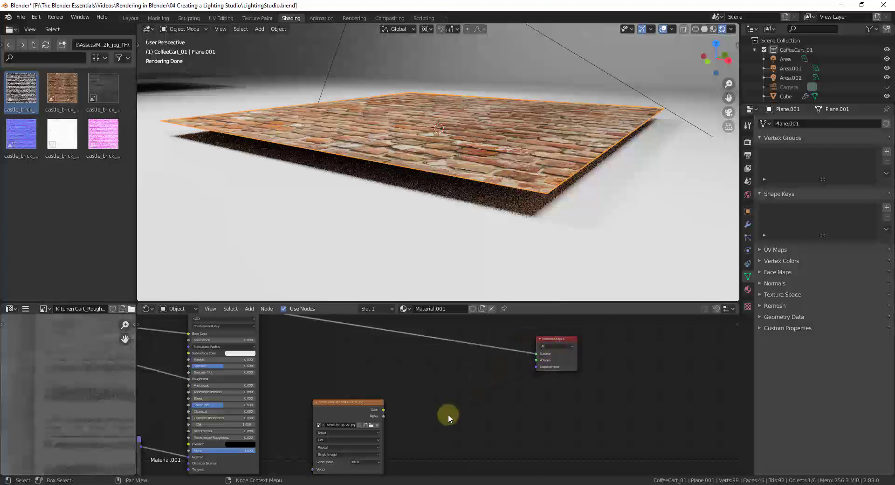
pyautogui.hotkey('shift', 'a')
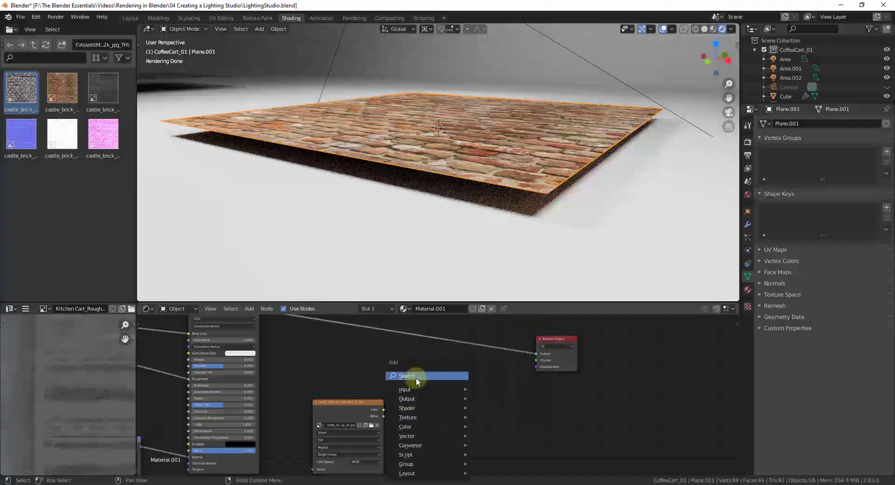
pyautogui.click(416, 376)
pyautogui.write('disp')
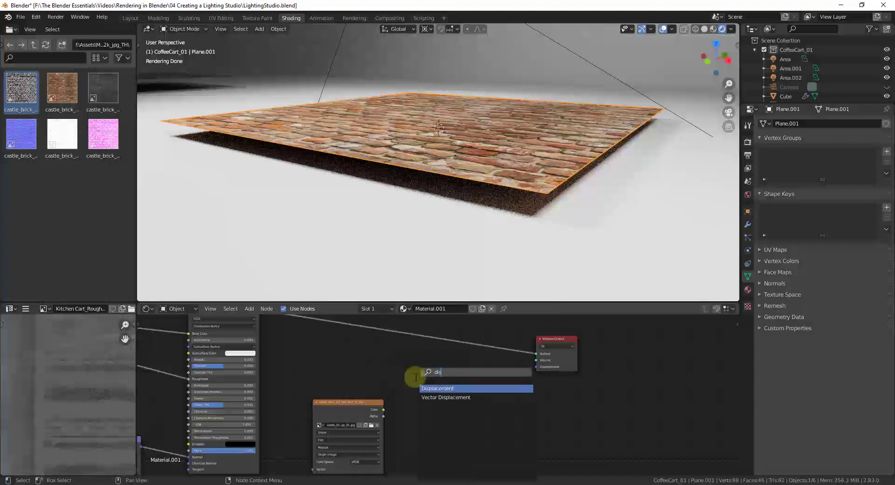
pyautogui.click(448, 388)
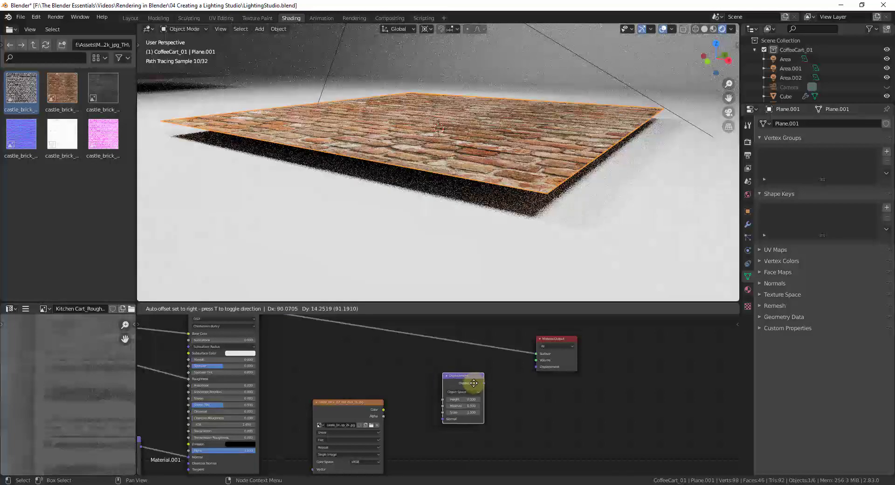
pyautogui.click(468, 383)
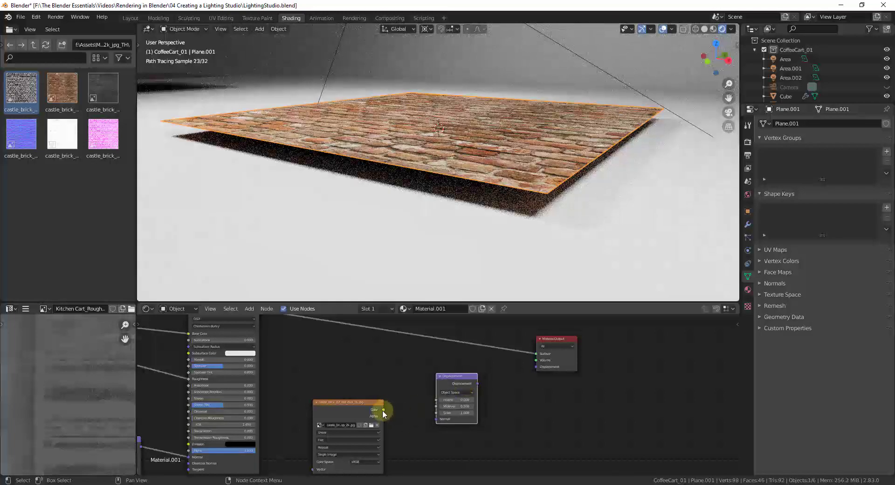
pyautogui.moveTo(383, 410); pyautogui.dragTo(536, 366)
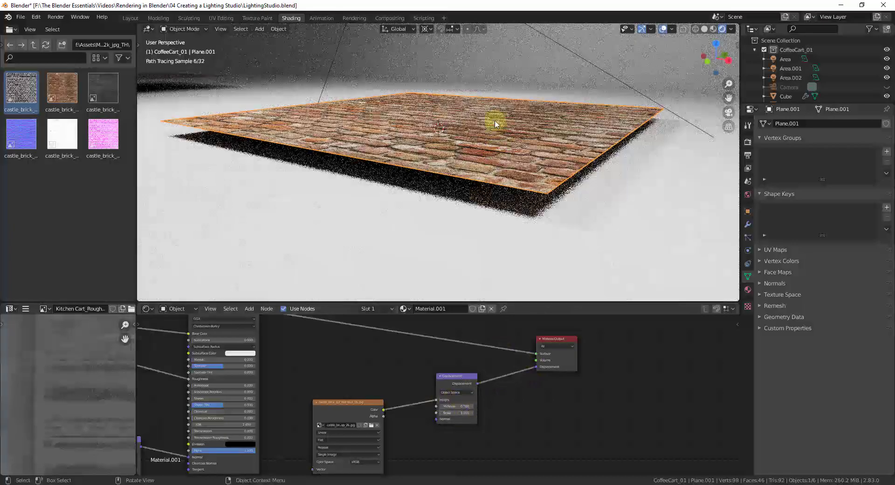
# Set the brick material's surface displacement method to Displacement Only in the material settings.
pyautogui.scroll(5, 459, 88)
pyautogui.scroll(-6, 469, 142)
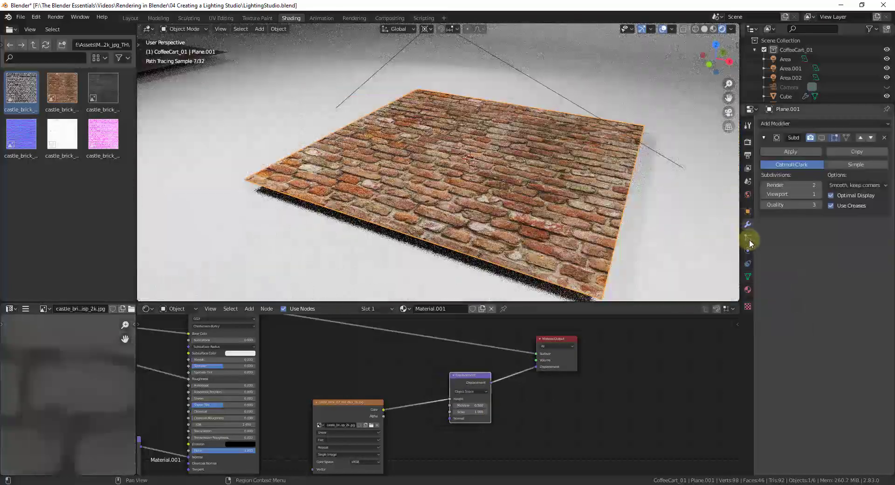
pyautogui.click(749, 290)
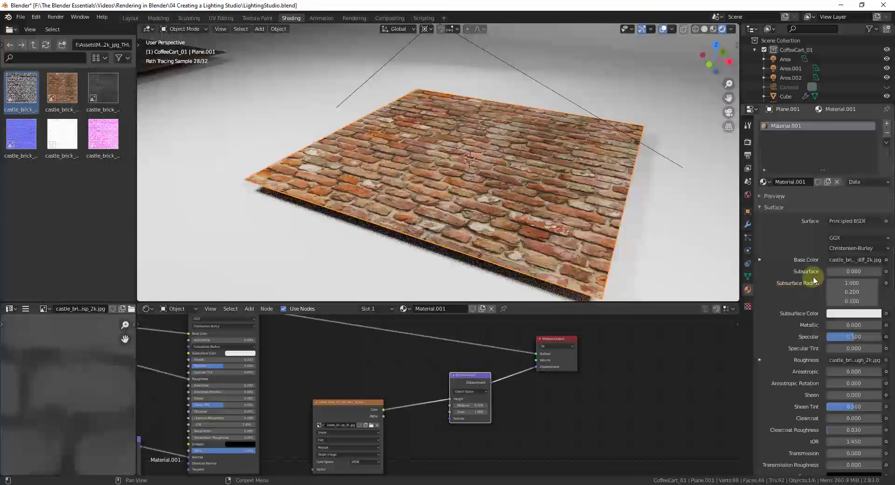
pyautogui.scroll(-6, 818, 264)
pyautogui.scroll(-1, 810, 274)
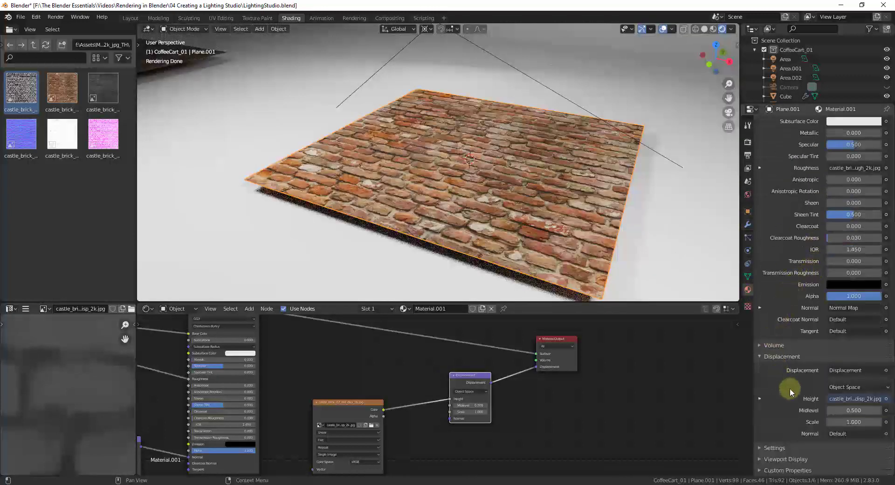
pyautogui.click(768, 449)
pyautogui.scroll(-5, 792, 376)
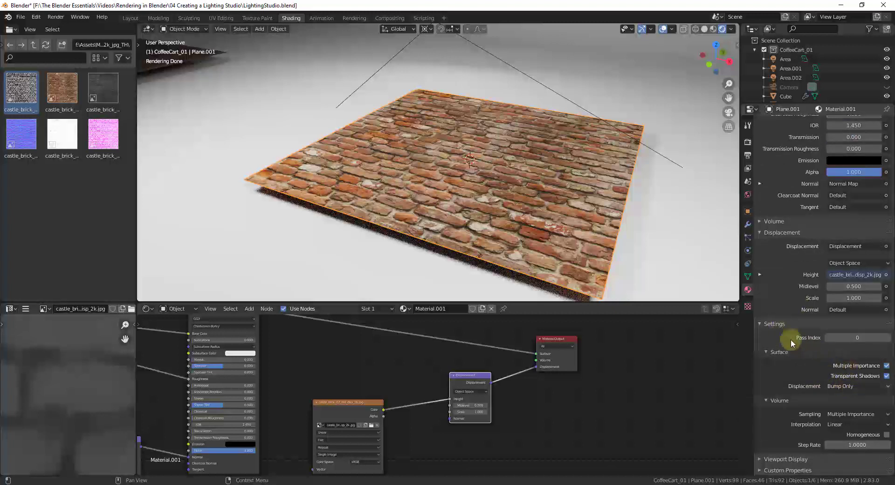
pyautogui.click(840, 385)
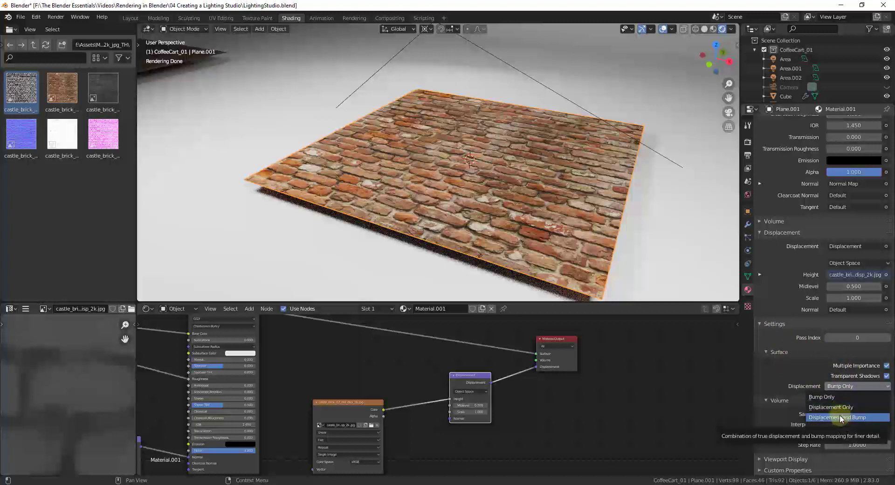
pyautogui.click(834, 407)
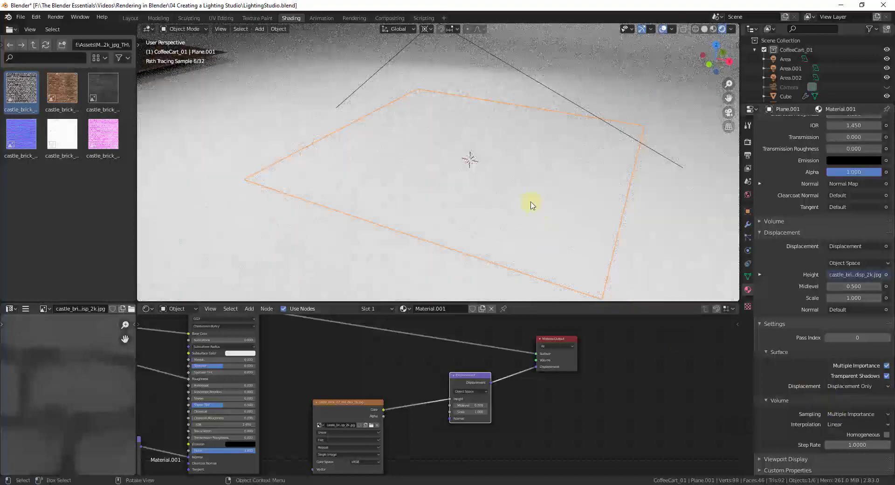
# Set the Displacement node's Midlevel to 0 and its Scale to 1.5.
pyautogui.moveTo(523, 235)
pyautogui.mouseDown(button='middle')
pyautogui.moveTo(523, 197)
pyautogui.moveTo(592, 200)
pyautogui.mouseUp(button='middle')
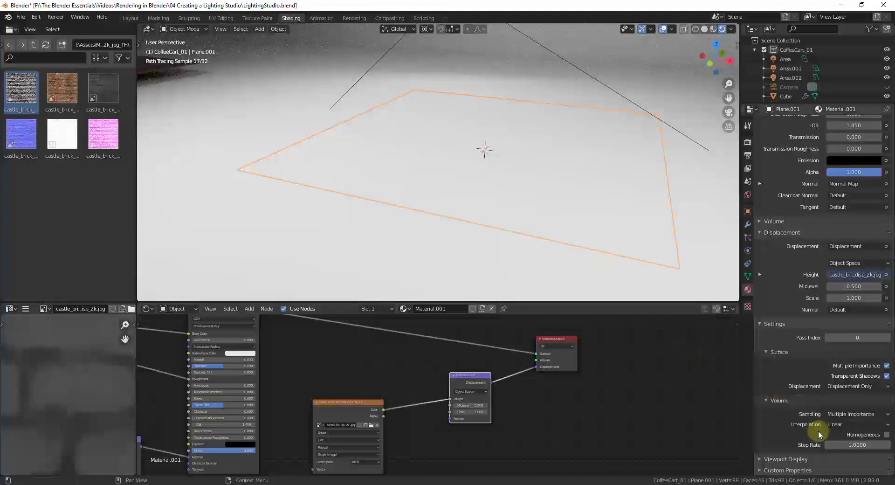
pyautogui.moveTo(389, 142)
pyautogui.mouseDown(button='middle')
pyautogui.moveTo(511, 170)
pyautogui.moveTo(509, 149)
pyautogui.mouseUp(button='middle')
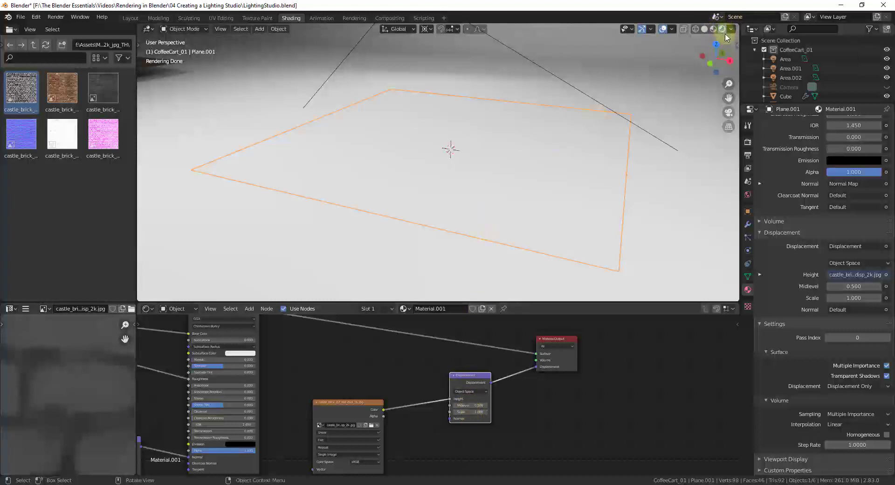
pyautogui.moveTo(537, 244)
pyautogui.mouseDown(button='middle')
pyautogui.moveTo(539, 189)
pyautogui.moveTo(571, 66)
pyautogui.mouseUp(button='middle')
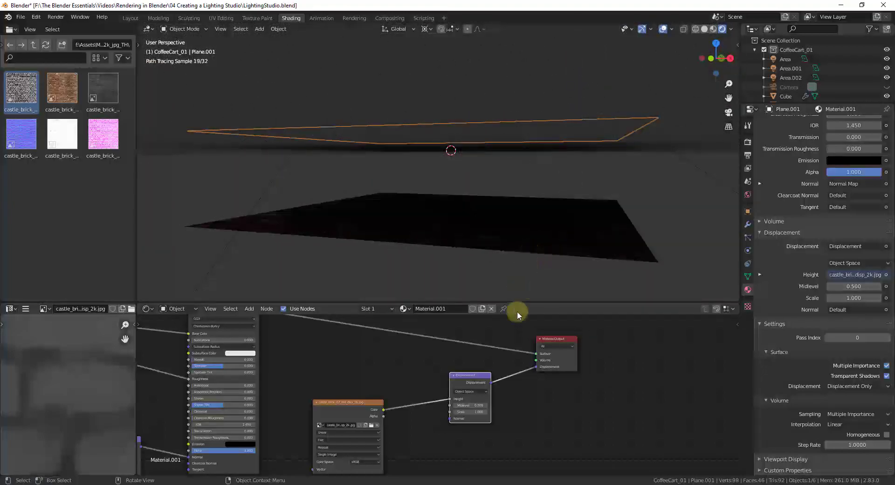
pyautogui.moveTo(472, 406)
pyautogui.mouseDown()
pyautogui.moveTo(461, 407)
pyautogui.moveTo(472, 407)
pyautogui.mouseUp()
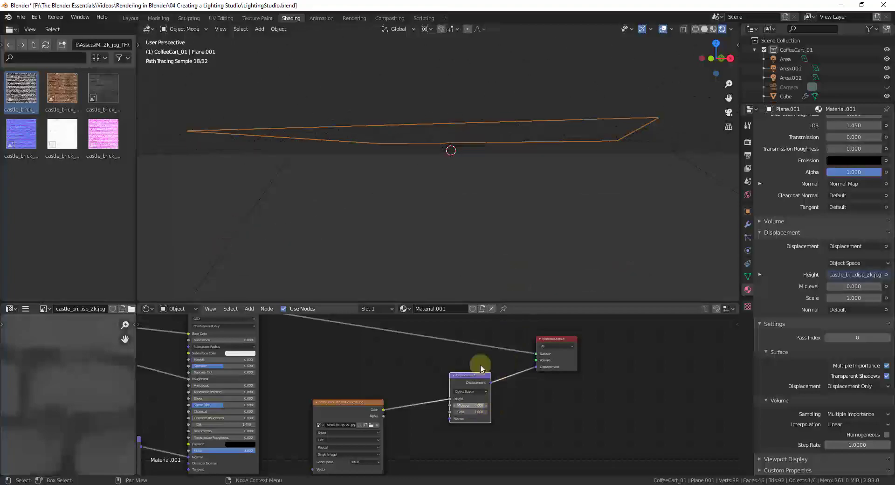
pyautogui.moveTo(504, 209); pyautogui.dragTo(554, 225, button='middle')
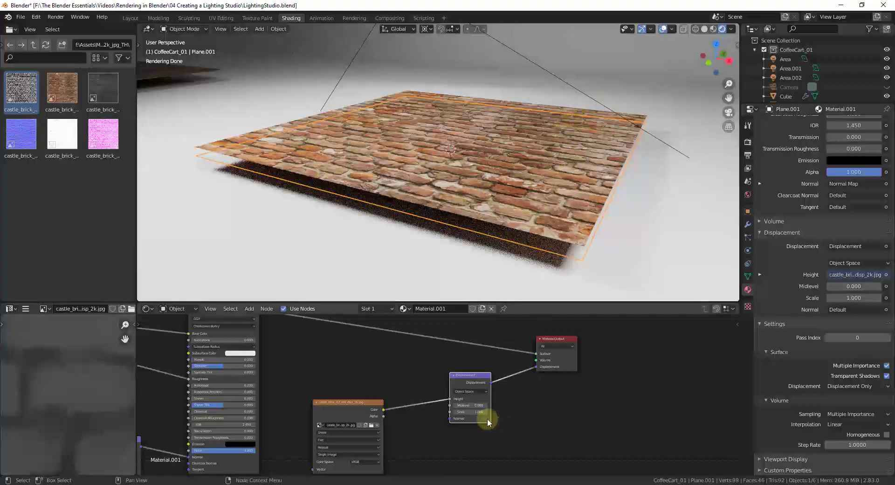
pyautogui.moveTo(465, 411); pyautogui.dragTo(471, 408)
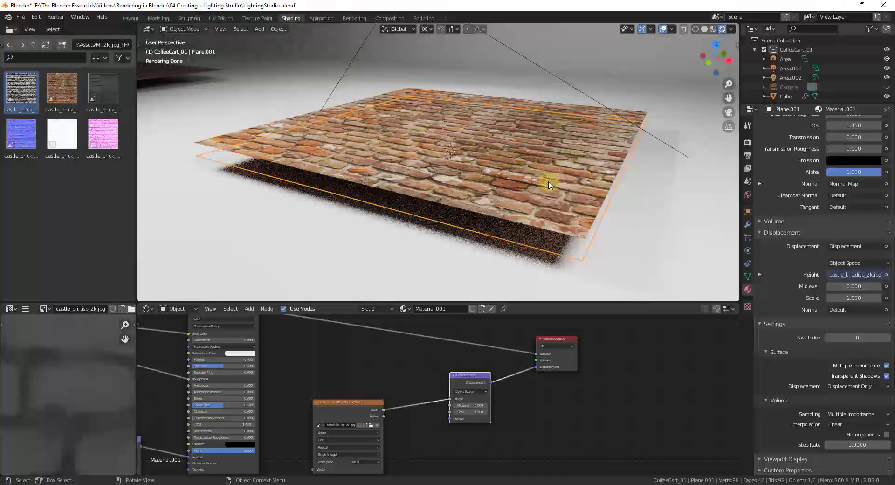
# Replace the brick plane's Subdivision Surface modifier with a new Catmull-Clark one.
pyautogui.click(747, 224)
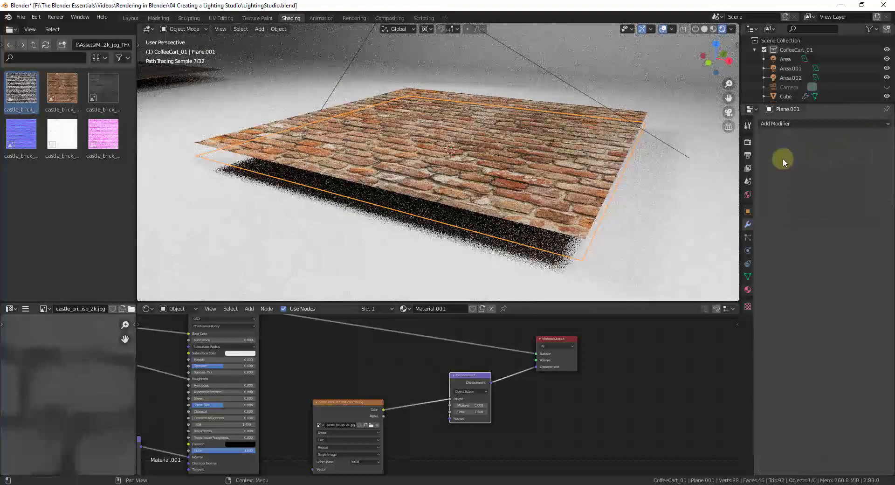
pyautogui.click(790, 125)
pyautogui.click(711, 283)
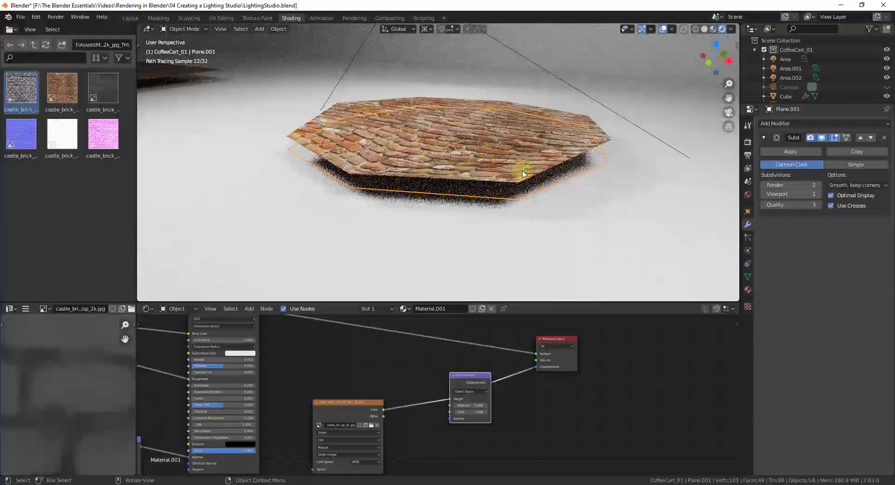
# Set the modifier's viewport subdivisions to 2 and inspect the displaced brick surface from the side and above.
pyautogui.click(815, 194)
pyautogui.moveTo(410, 184); pyautogui.dragTo(459, 119, button='middle')
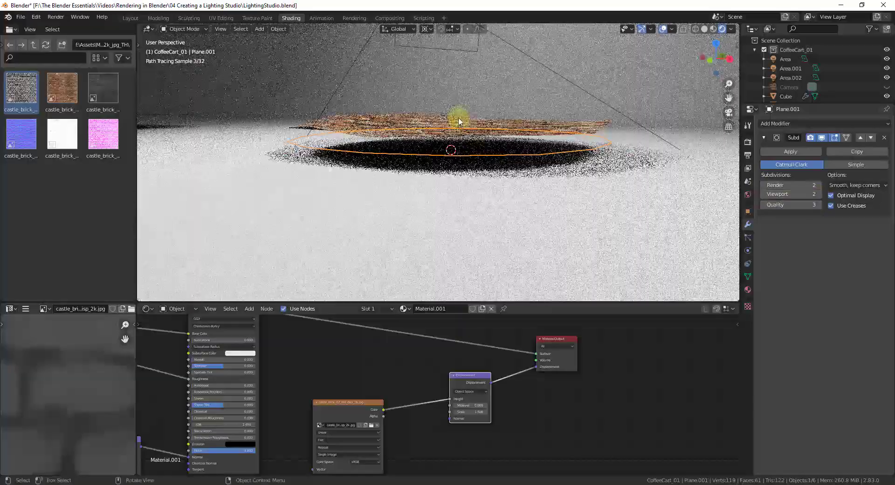
pyautogui.scroll(5, 459, 119)
pyautogui.moveTo(383, 183); pyautogui.dragTo(499, 205, button='middle')
pyautogui.moveTo(563, 211); pyautogui.dragTo(613, 150, button='middle')
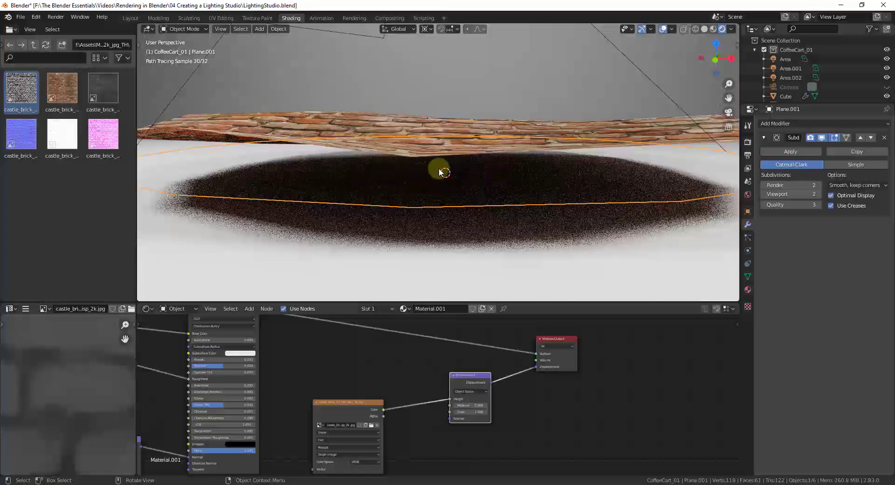
pyautogui.scroll(-3, 473, 172)
pyautogui.moveTo(474, 172)
pyautogui.mouseDown(button='middle')
pyautogui.moveTo(457, 224)
pyautogui.moveTo(543, 202)
pyautogui.moveTo(488, 179)
pyautogui.mouseUp(button='middle')
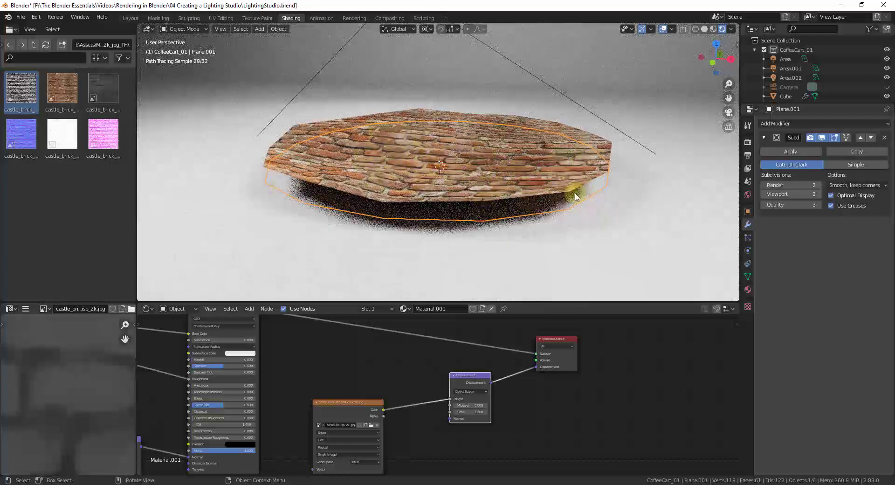
# Raise the modifier's viewport subdivisions to 6 and examine the brick relief up close.
pyautogui.click(818, 194)
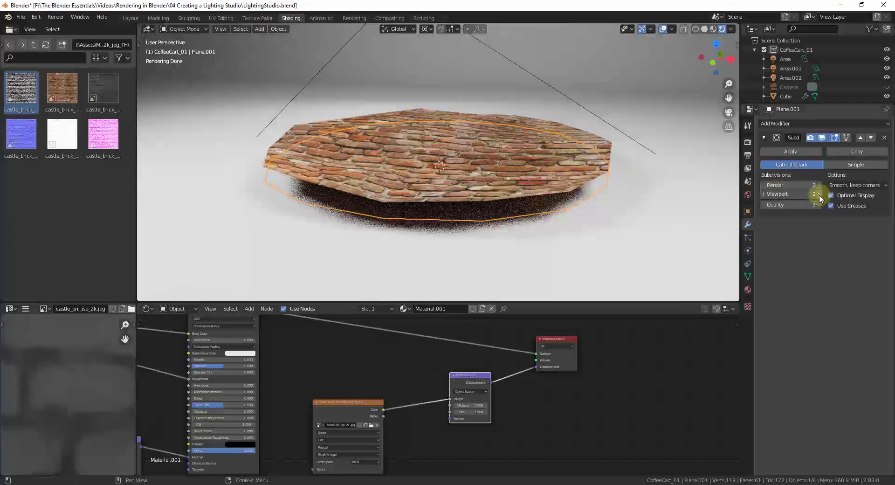
pyautogui.click(817, 194)
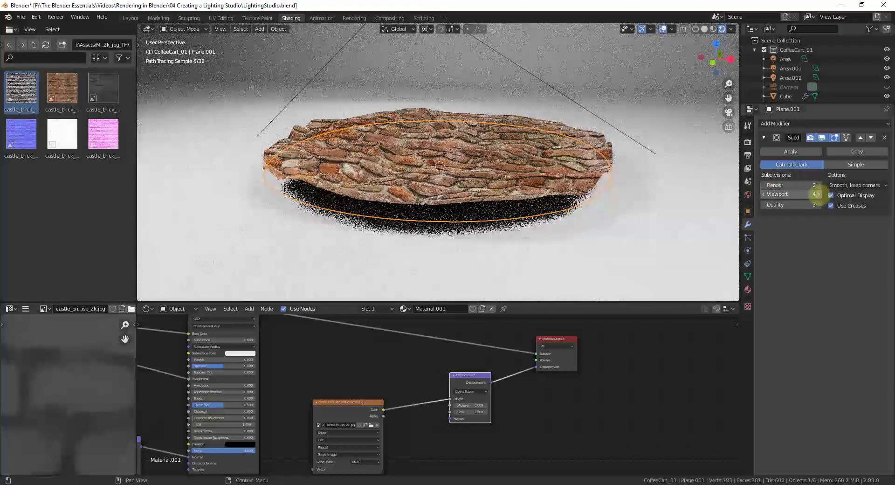
pyautogui.click(818, 194)
pyautogui.click(818, 193)
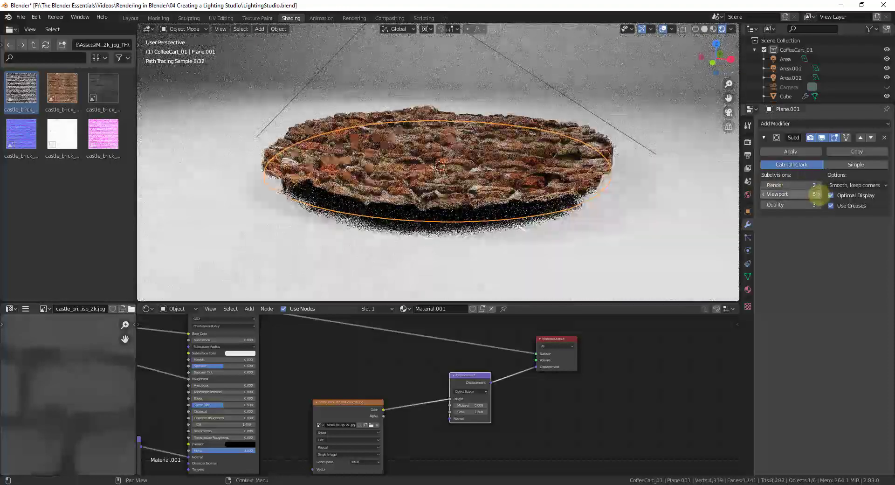
pyautogui.scroll(4, 450, 185)
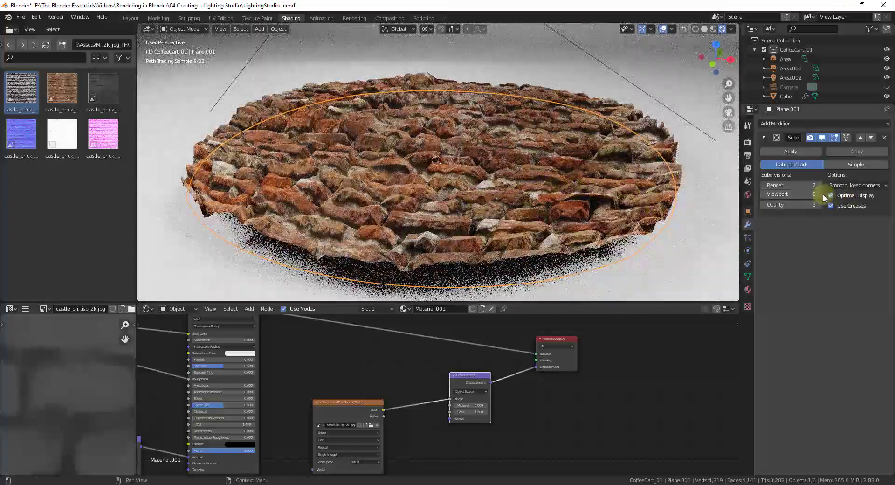
# Lower the modifier's viewport subdivisions to 1.
pyautogui.click(763, 194)
pyautogui.click(763, 194)
pyautogui.click(764, 194)
pyautogui.click(764, 195)
pyautogui.click(763, 194)
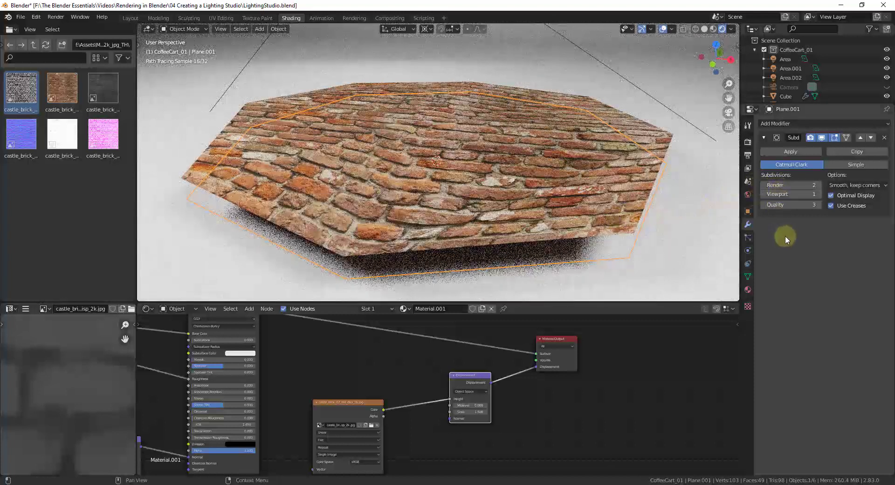
# Set the Cycles feature set to Experimental and the render device to GPU Compute.
pyautogui.click(747, 143)
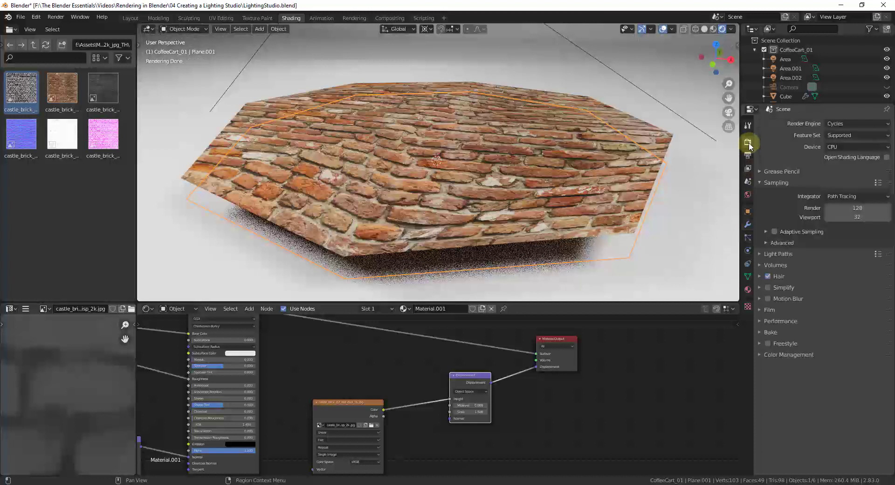
pyautogui.click(842, 136)
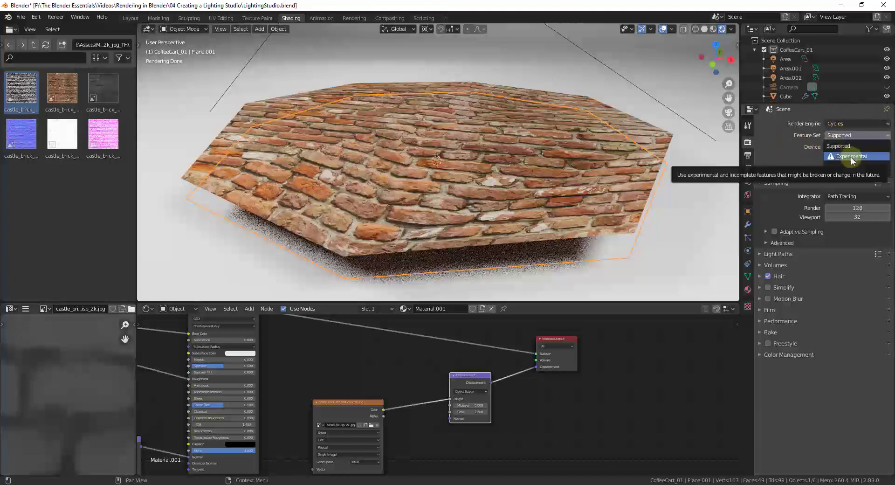
pyautogui.click(851, 158)
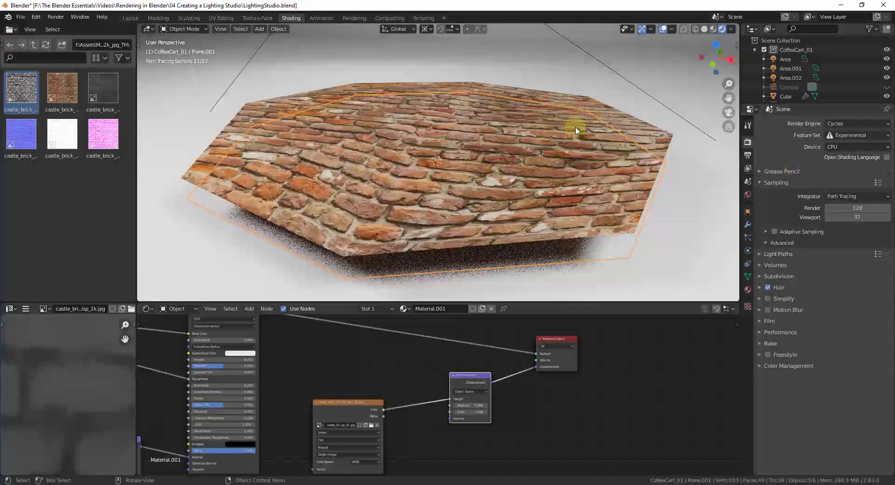
pyautogui.click(841, 147)
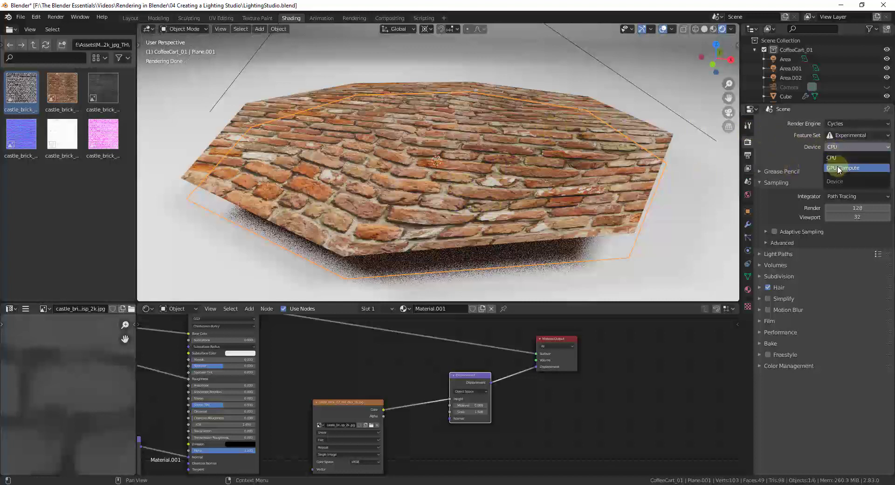
pyautogui.click(838, 168)
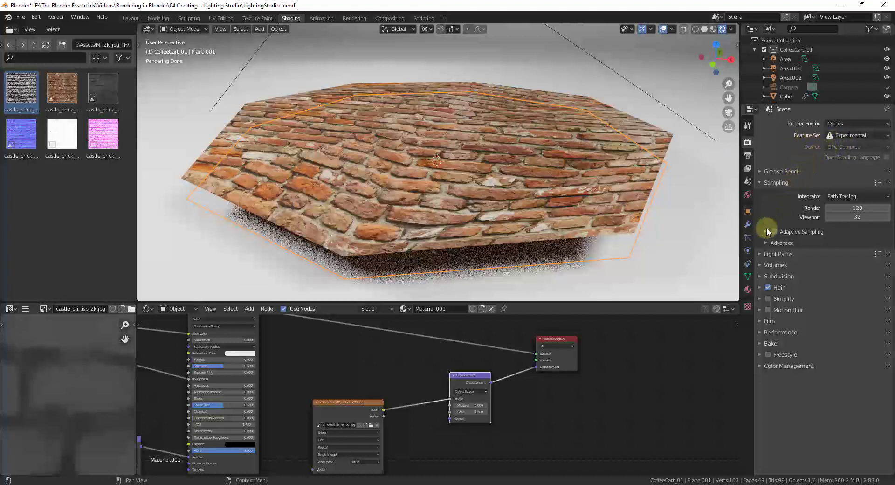
# Enable adaptive subdivision on the brick plane's Subdivision Surface modifier and view the displaced bricks from a higher angle.
pyautogui.click(747, 224)
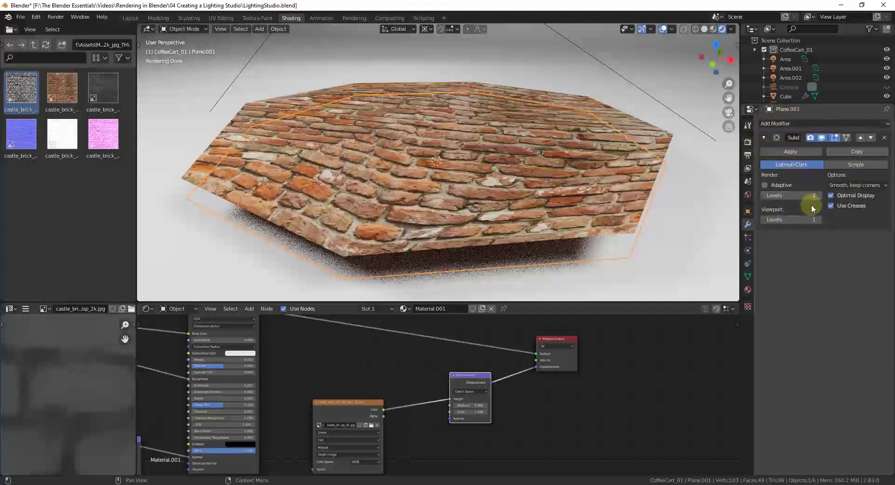
pyautogui.click(780, 186)
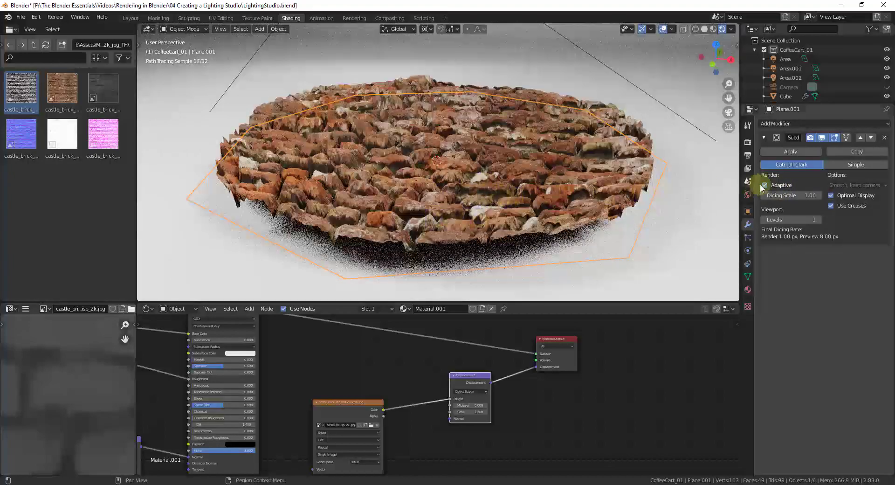
pyautogui.moveTo(410, 194)
pyautogui.mouseDown(button='middle')
pyautogui.moveTo(445, 206)
pyautogui.moveTo(471, 175)
pyautogui.moveTo(471, 225)
pyautogui.moveTo(475, 192)
pyautogui.moveTo(496, 244)
pyautogui.moveTo(514, 174)
pyautogui.moveTo(503, 234)
pyautogui.mouseUp(button='middle')
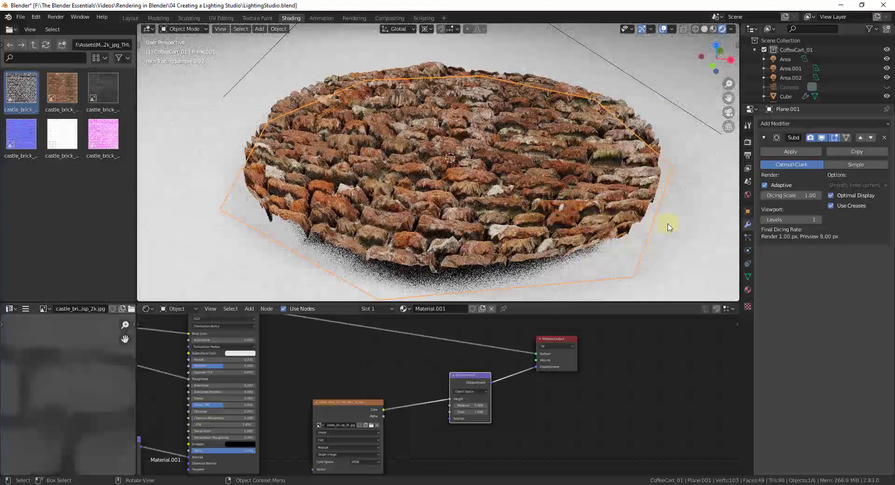
# Raise the modifier's viewport levels to 4 and inspect the displaced bricks both up close and from farther away.
pyautogui.click(818, 220)
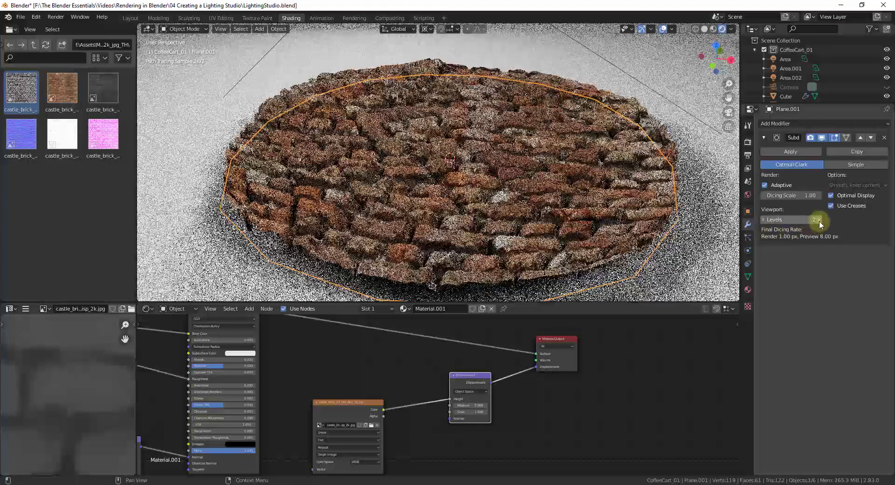
pyautogui.click(818, 220)
pyautogui.click(818, 220)
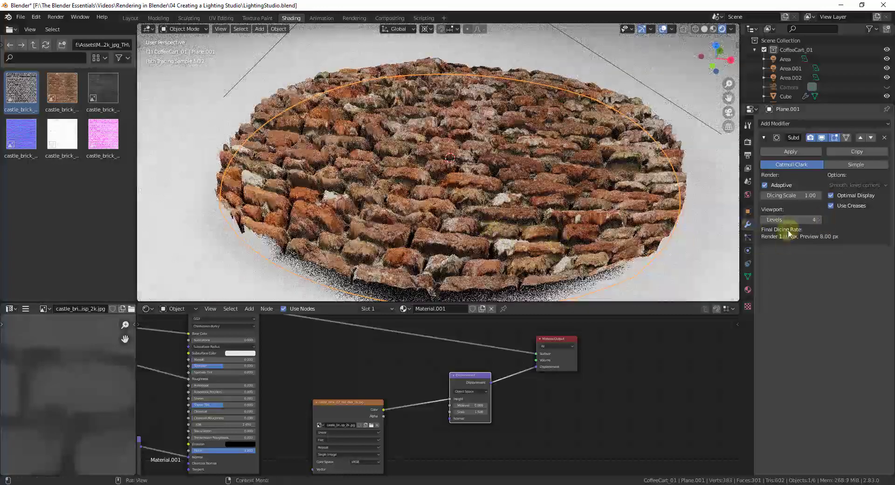
pyautogui.moveTo(501, 241); pyautogui.dragTo(513, 212, button='middle')
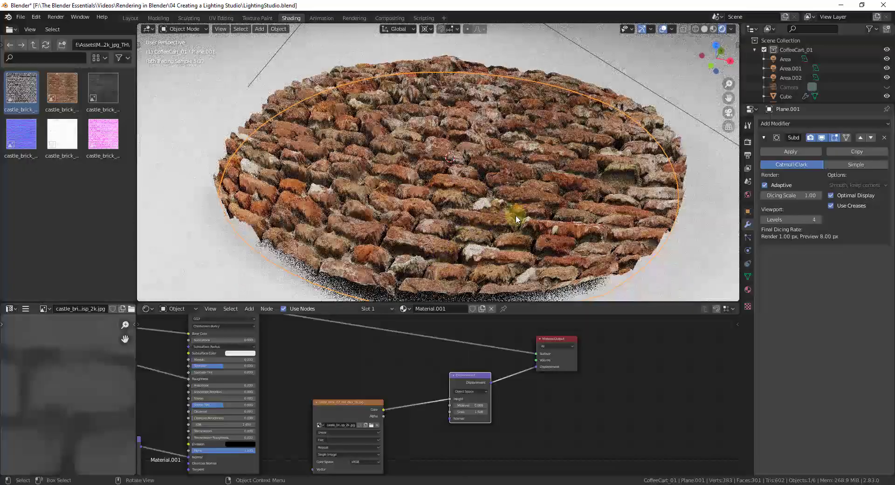
pyautogui.scroll(-4, 417, 194)
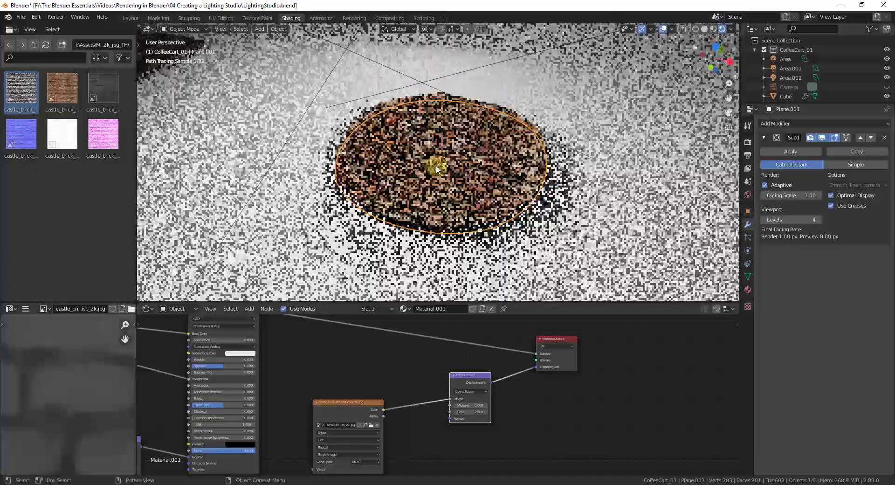
pyautogui.scroll(4, 437, 170)
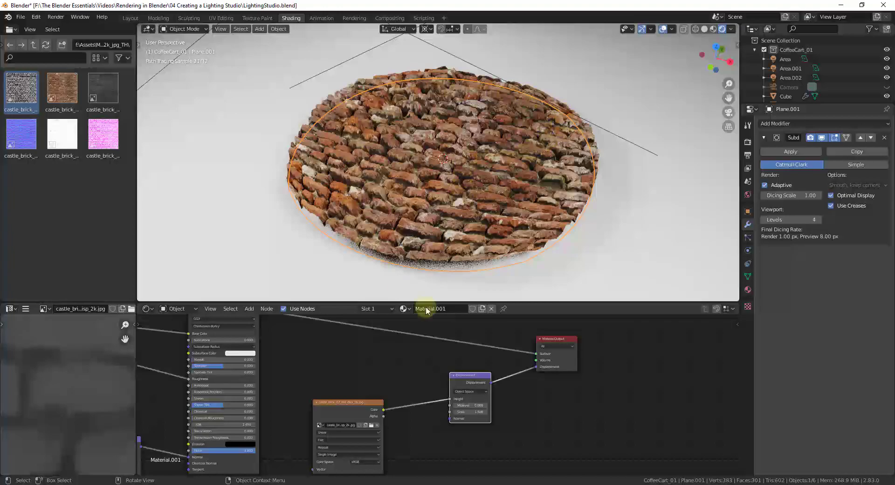
# Try a weaker and a strongly exaggerated scale on the Displacement node to compare the brick relief.
pyautogui.moveTo(487, 412); pyautogui.dragTo(463, 409)
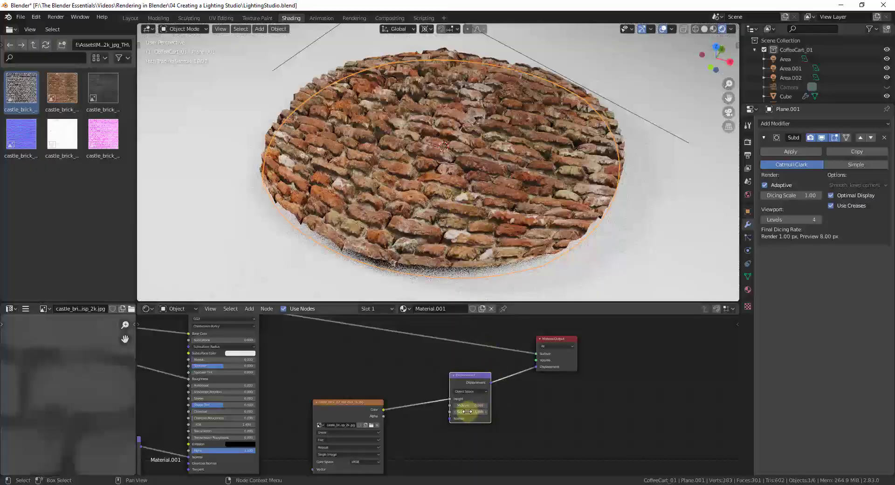
pyautogui.moveTo(468, 410)
pyautogui.mouseDown()
pyautogui.moveTo(493, 409)
pyautogui.moveTo(466, 411)
pyautogui.mouseUp()
pyautogui.moveTo(479, 184); pyautogui.dragTo(494, 79, button='middle')
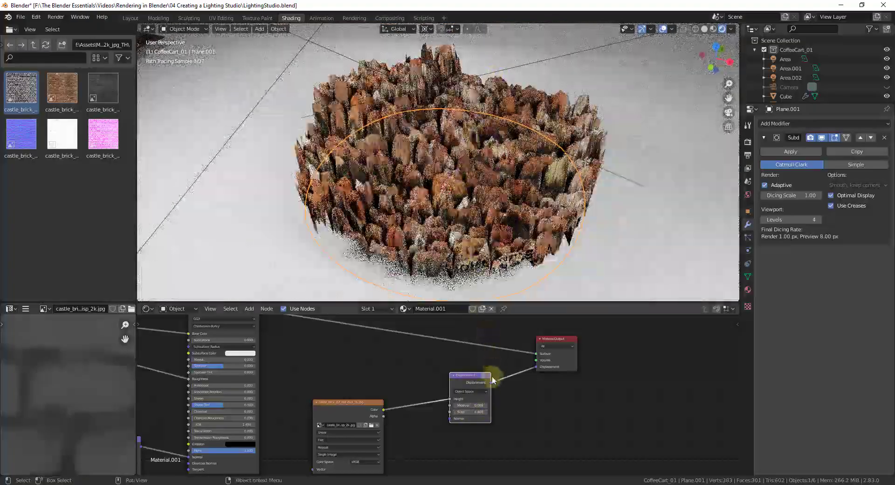
# Reduce the Displacement node's scale to a subtle brick relief, checking the surface from the side and above.
pyautogui.moveTo(479, 412); pyautogui.dragTo(457, 412)
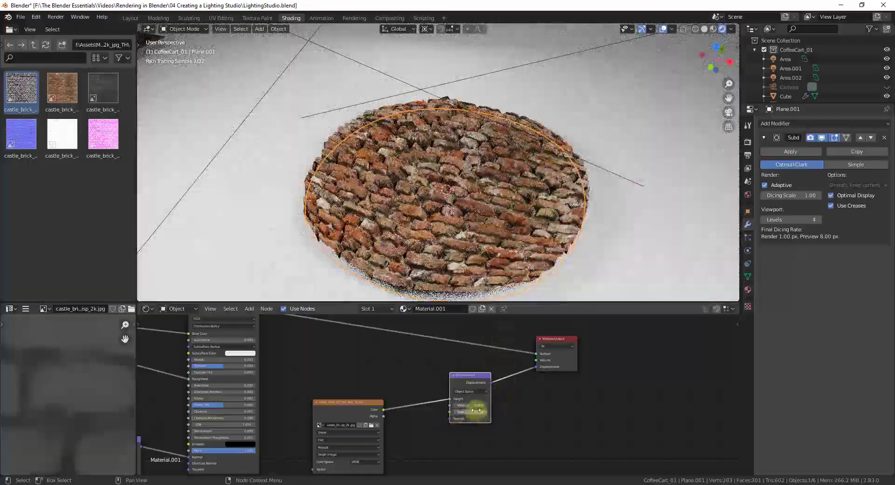
pyautogui.moveTo(494, 241); pyautogui.dragTo(473, 180, button='middle')
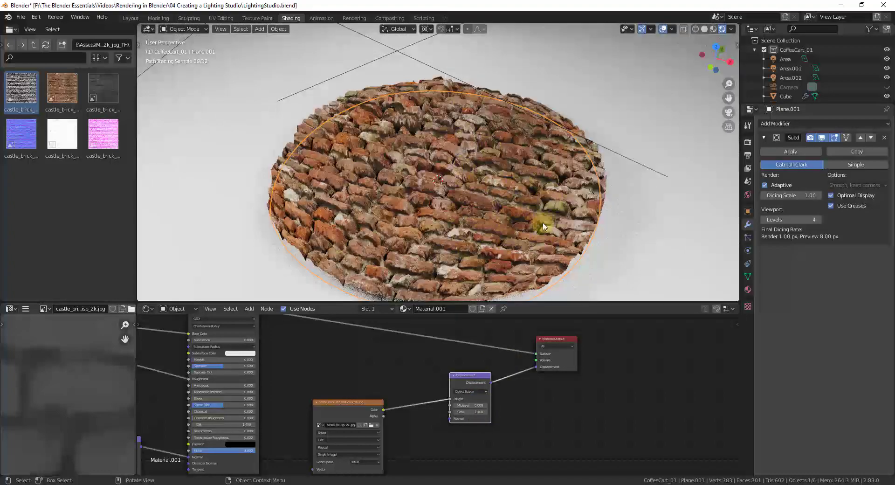
pyautogui.moveTo(453, 255); pyautogui.dragTo(430, 174, button='middle')
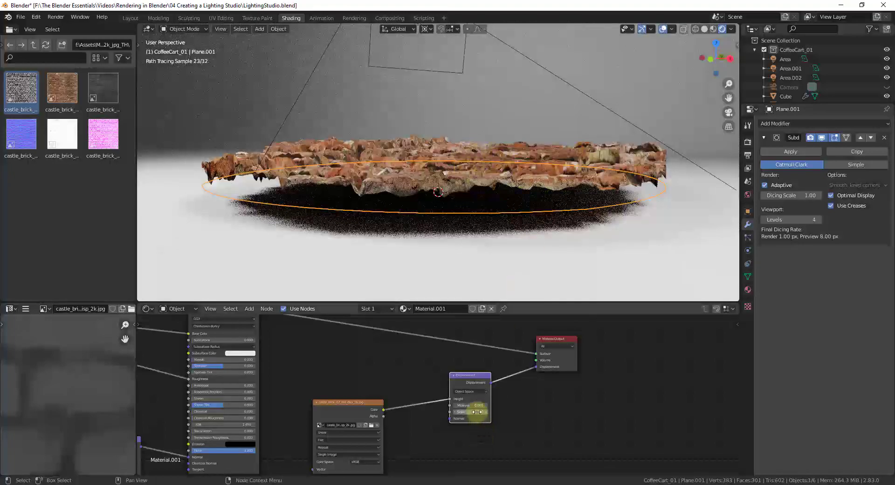
pyautogui.moveTo(473, 412); pyautogui.dragTo(464, 411)
pyautogui.moveTo(471, 186); pyautogui.dragTo(591, 175, button='middle')
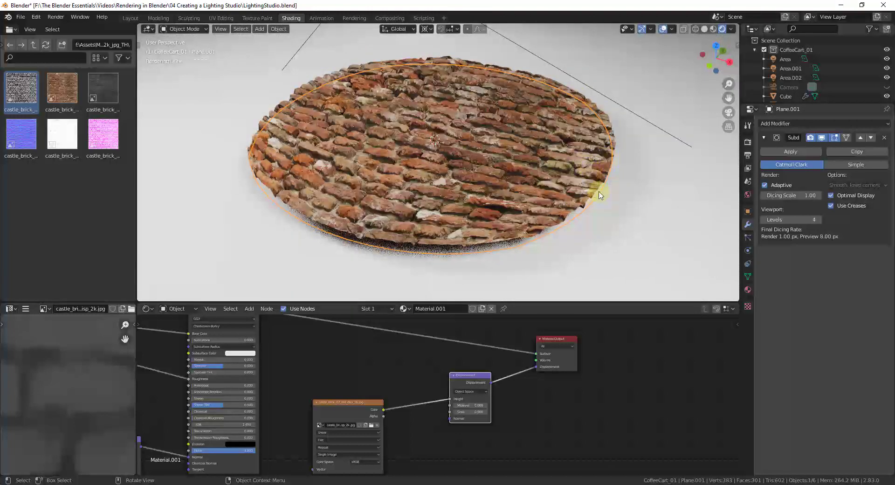
# Crease all edges of the brick plane to 1.000 in Edit Mode, return to Object Mode and inspect its square outline.
pyautogui.press('Tab')
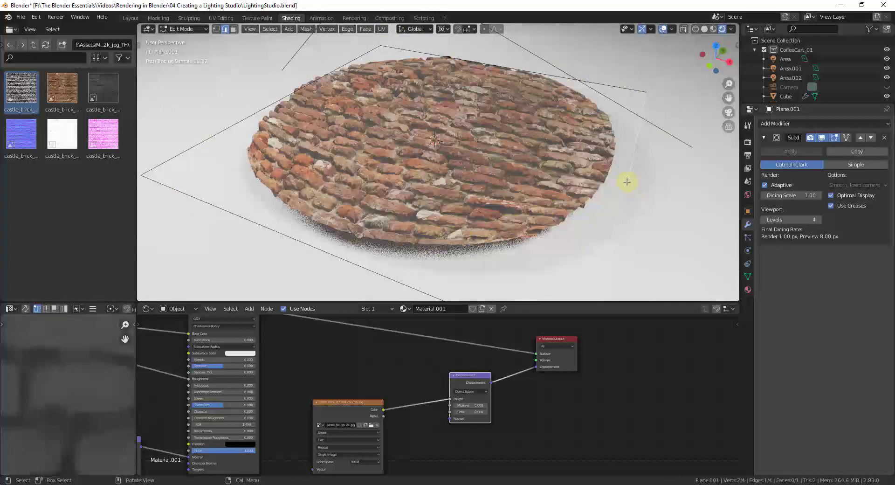
pyautogui.press('a')
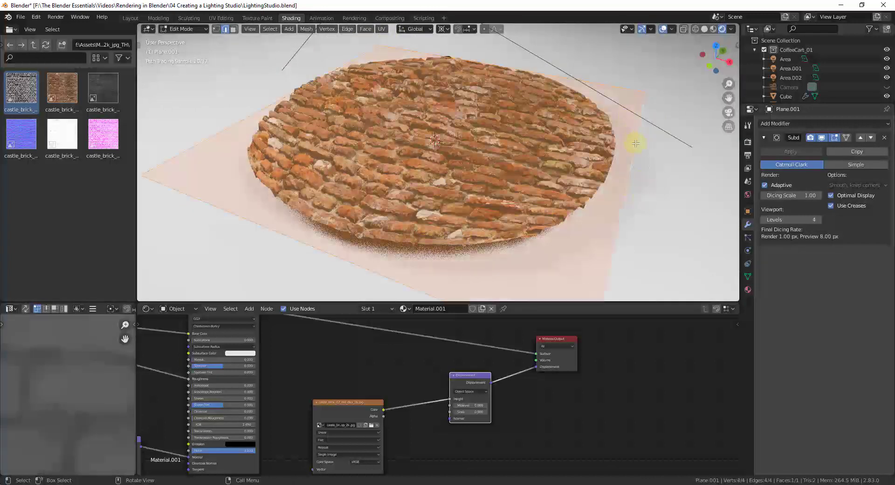
pyautogui.rightClick(624, 202)
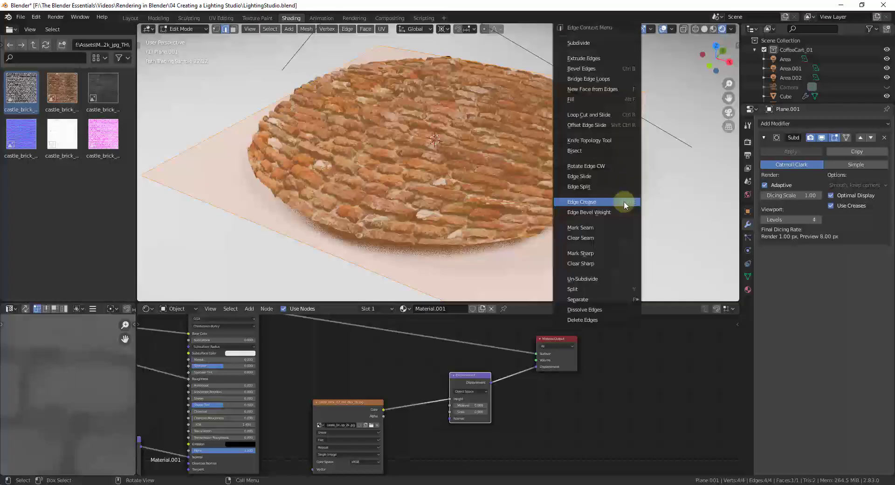
pyautogui.click(585, 202)
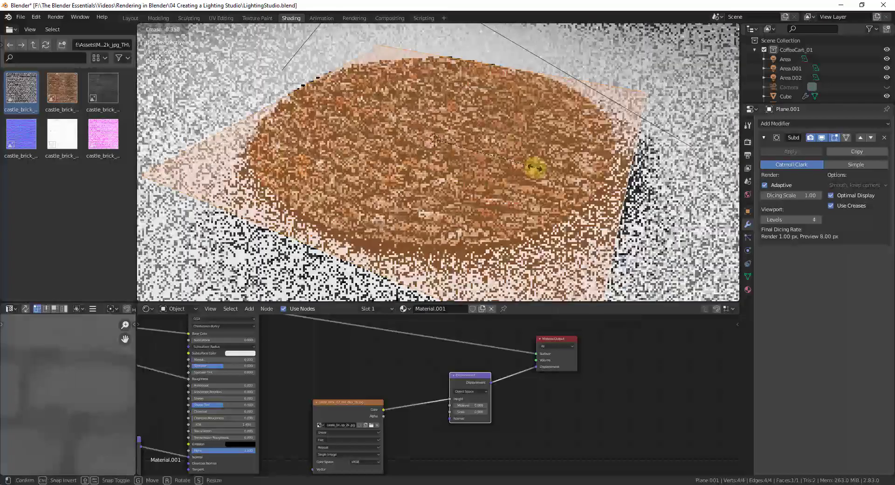
pyautogui.moveTo(367, 263)
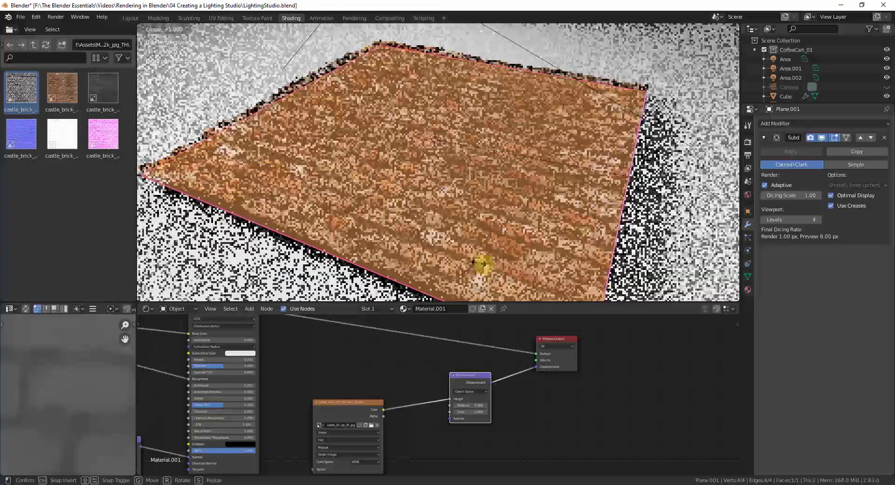
pyautogui.click(533, 272)
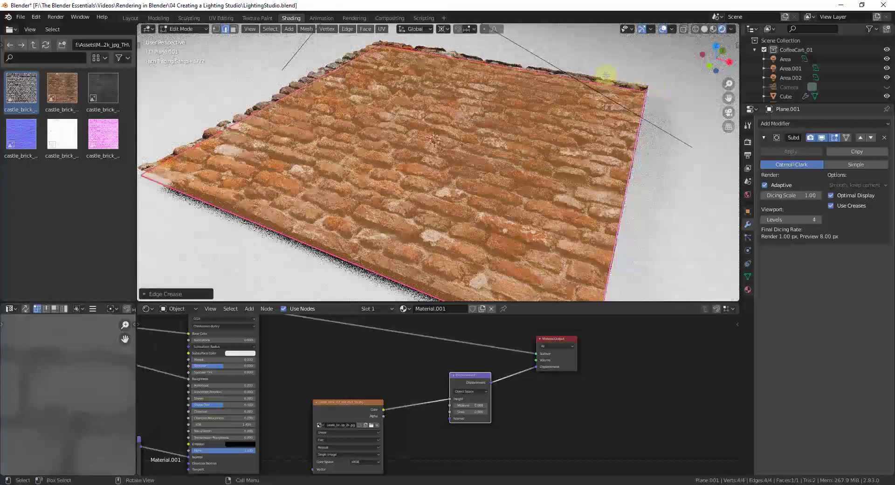
pyautogui.moveTo(348, 228); pyautogui.dragTo(597, 183, button='middle')
pyautogui.press('Tab')
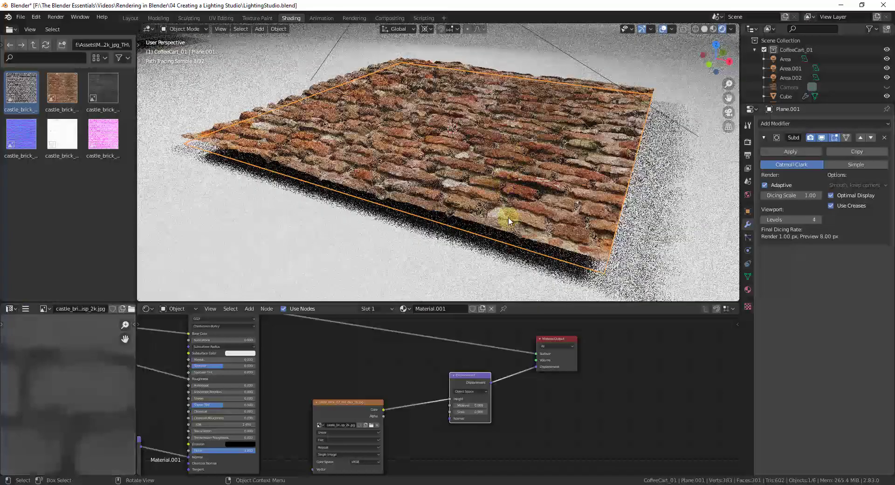
pyautogui.moveTo(508, 220); pyautogui.dragTo(471, 148, button='middle')
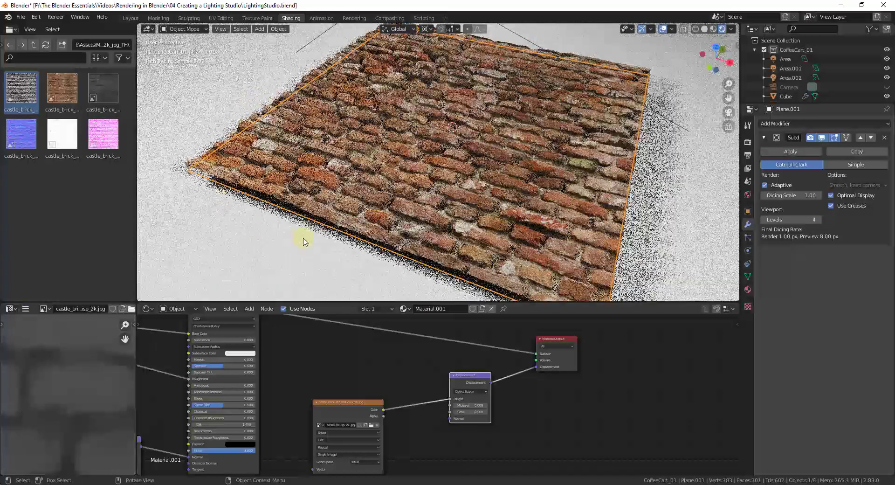